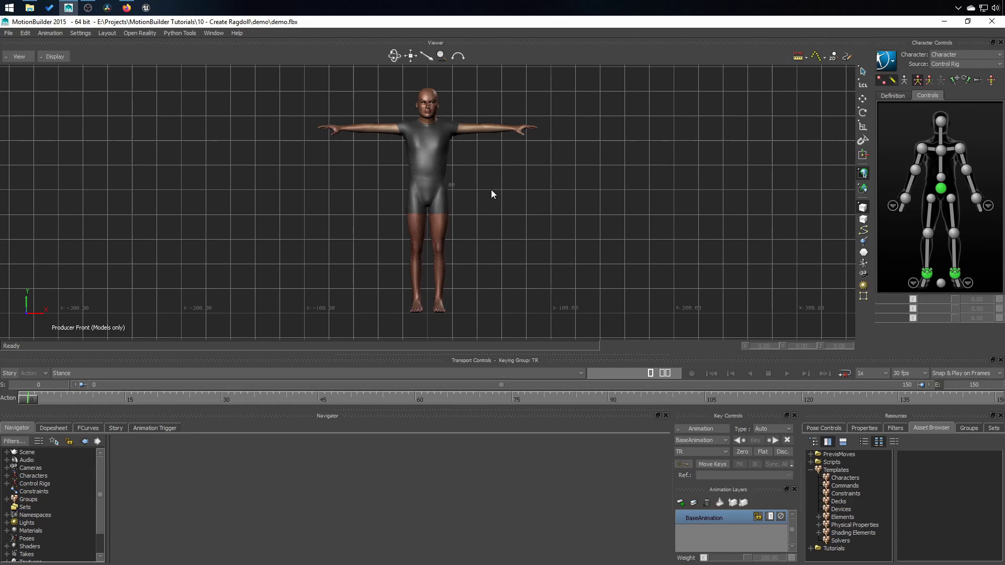
Switch the viewer to X-Ray display with Ctrl+A to reveal the skeleton and control rig
{"action": "key", "text": "ctrl+a"}
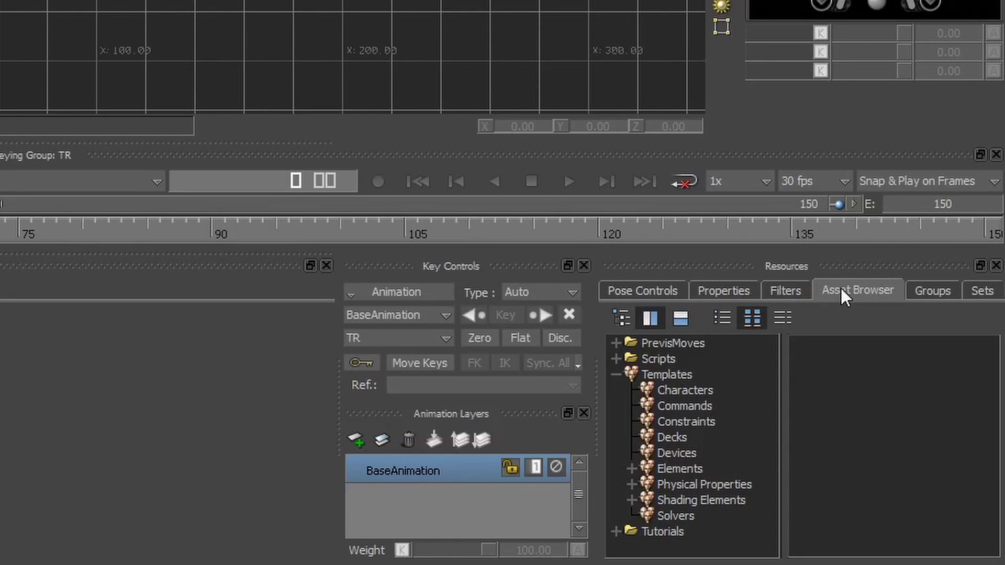
Attach the Ragdoll physical property template to the Character and select its Ragdoll settings
{"action": "left_click", "coordinate": [706, 486]}
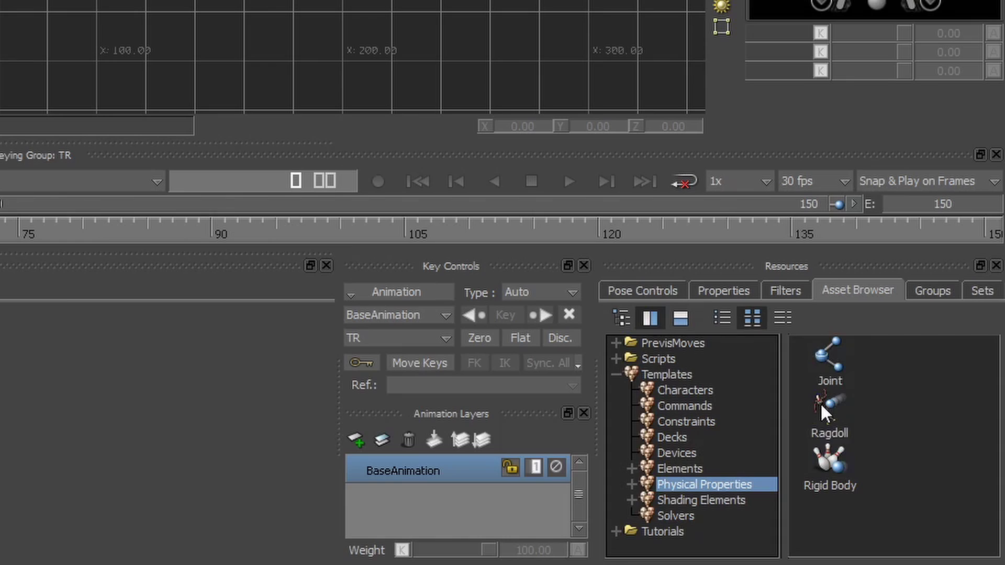
{"action": "left_click", "coordinate": [835, 416]}
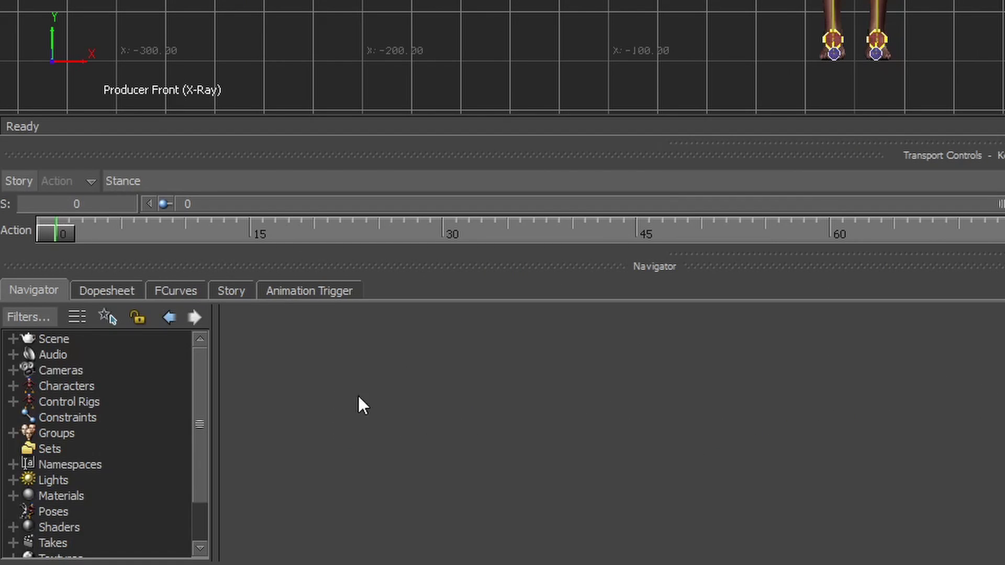
{"action": "left_click", "coordinate": [11, 386]}
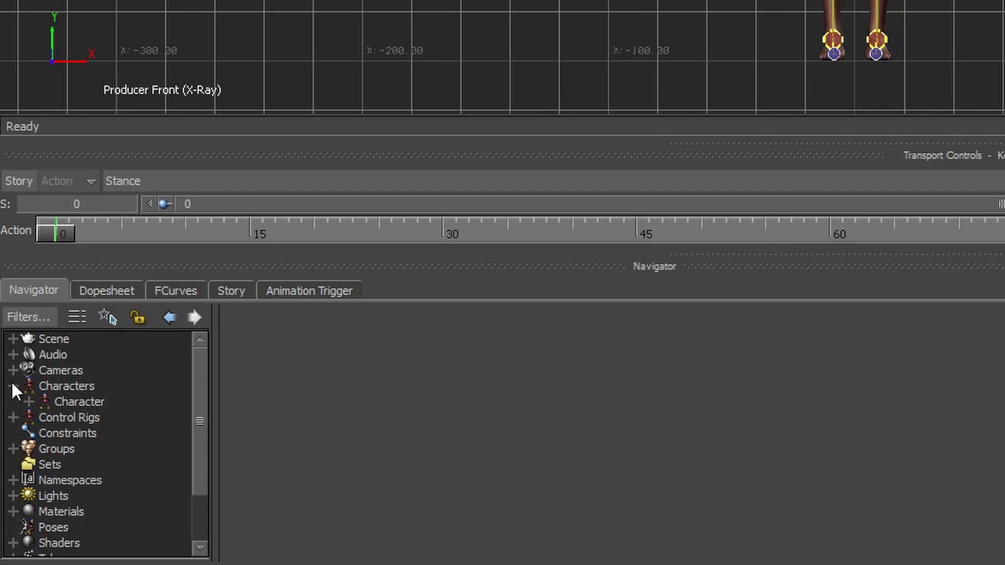
{"action": "left_click", "coordinate": [63, 402]}
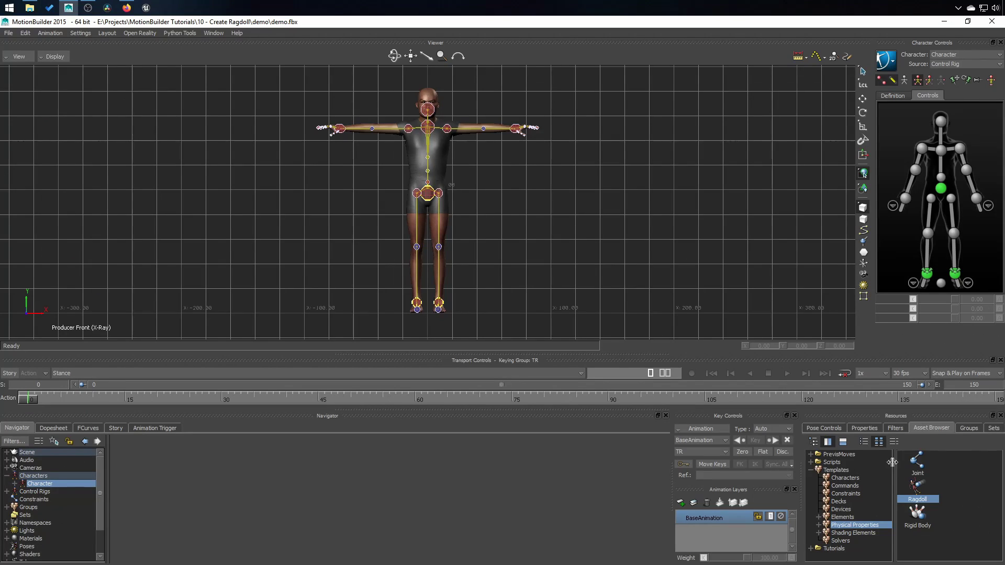
{"action": "left_click_drag", "start_coordinate": [917, 489], "coordinate": [47, 488]}
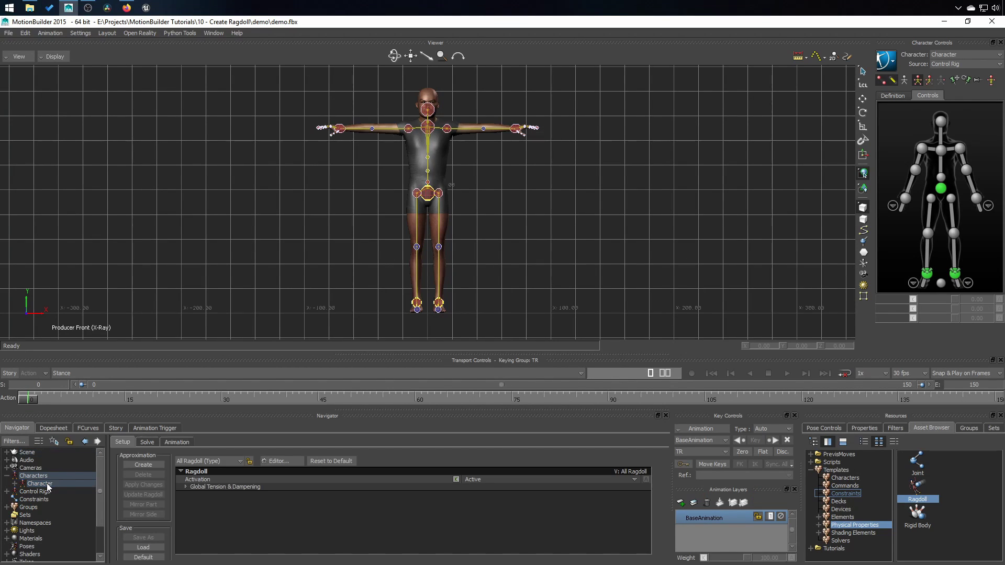
{"action": "left_click", "coordinate": [15, 484]}
{"action": "left_click", "coordinate": [46, 507]}
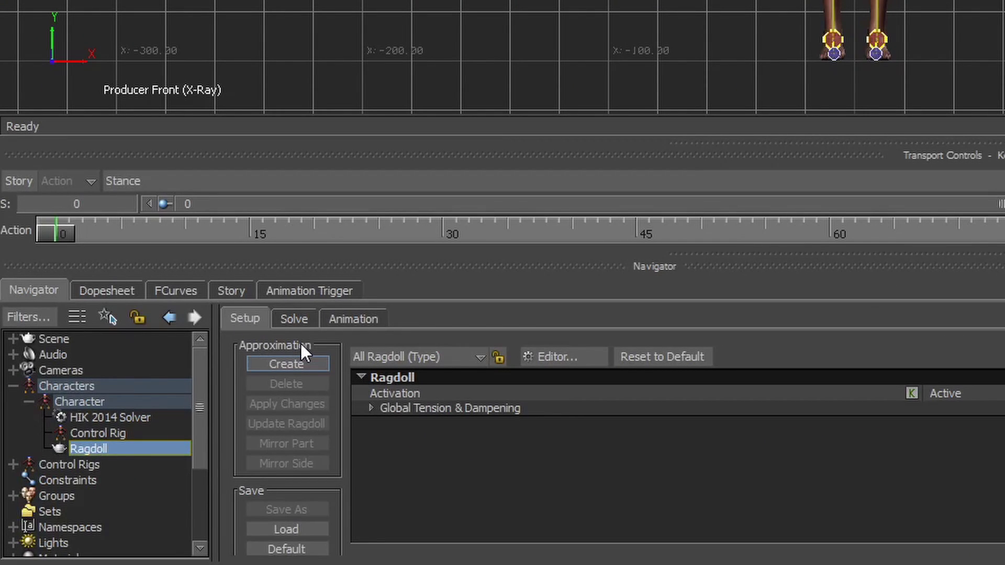
Create the ragdoll approximation capsules from the Ragdoll Setup tab
{"action": "left_click", "coordinate": [288, 364]}
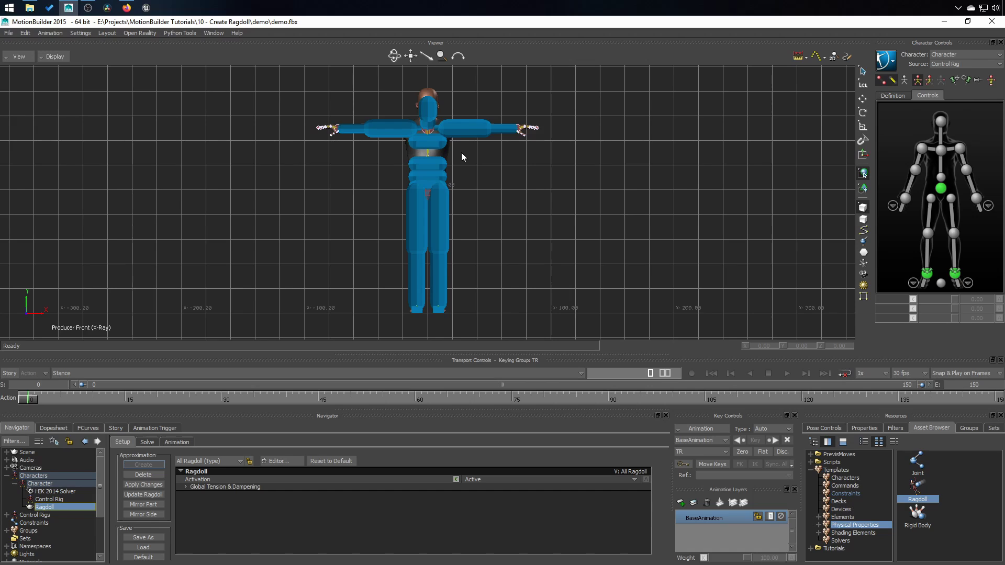
Resize the left shoulder, upper torso and chest capsules, and raise the Head capsule
{"action": "scroll", "coordinate": [460, 152], "scroll_direction": "up", "scroll_amount": 5}
{"action": "left_click", "coordinate": [474, 226]}
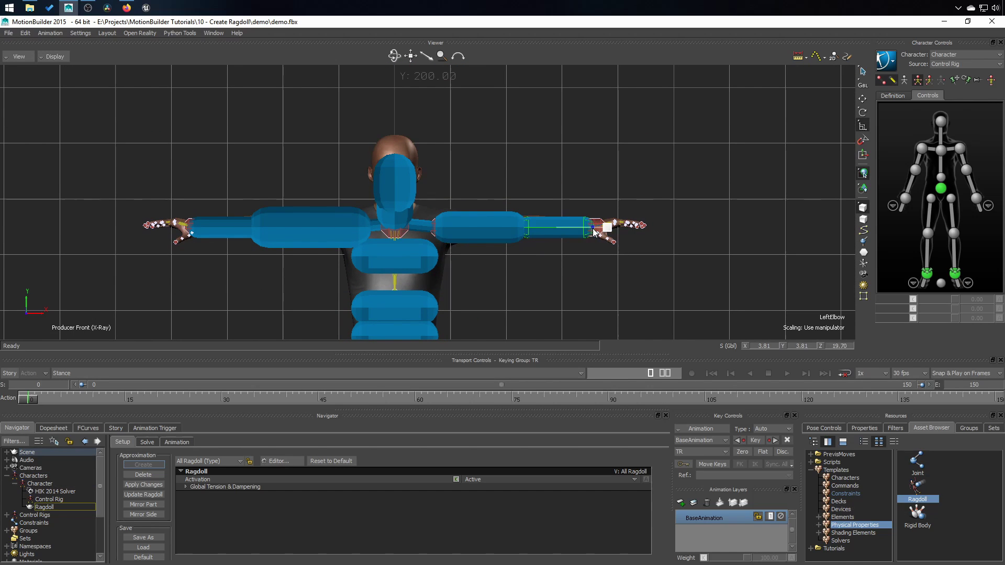
{"action": "left_click", "coordinate": [395, 256]}
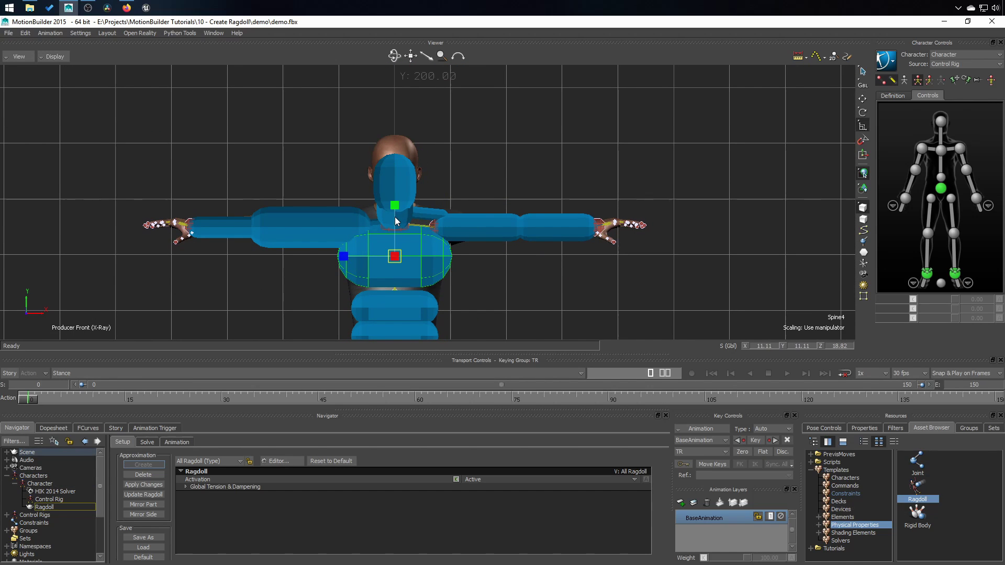
{"action": "left_click", "coordinate": [405, 272]}
{"action": "key", "text": "t"}
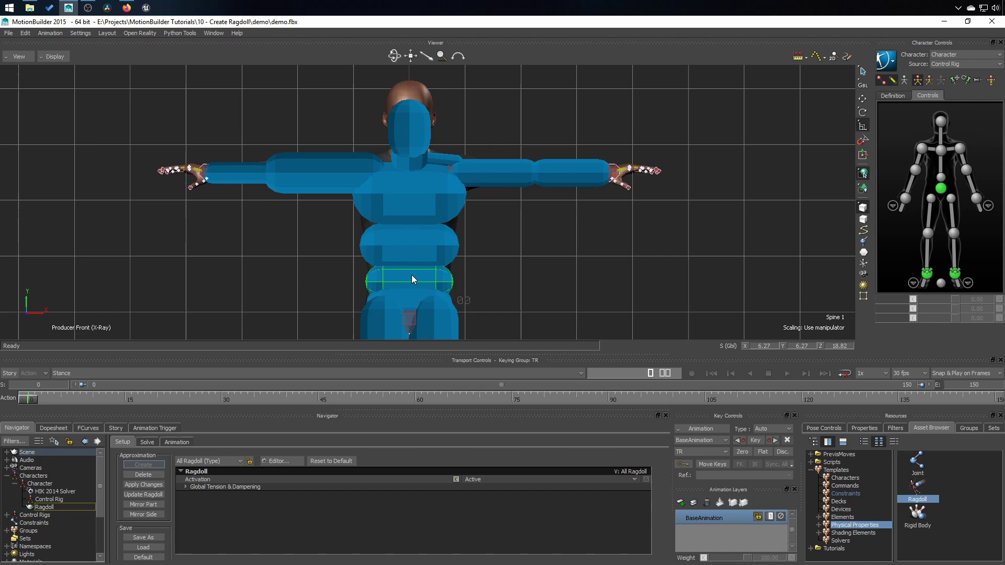
{"action": "left_click", "coordinate": [406, 134]}
{"action": "key", "text": "ctrl+r"}
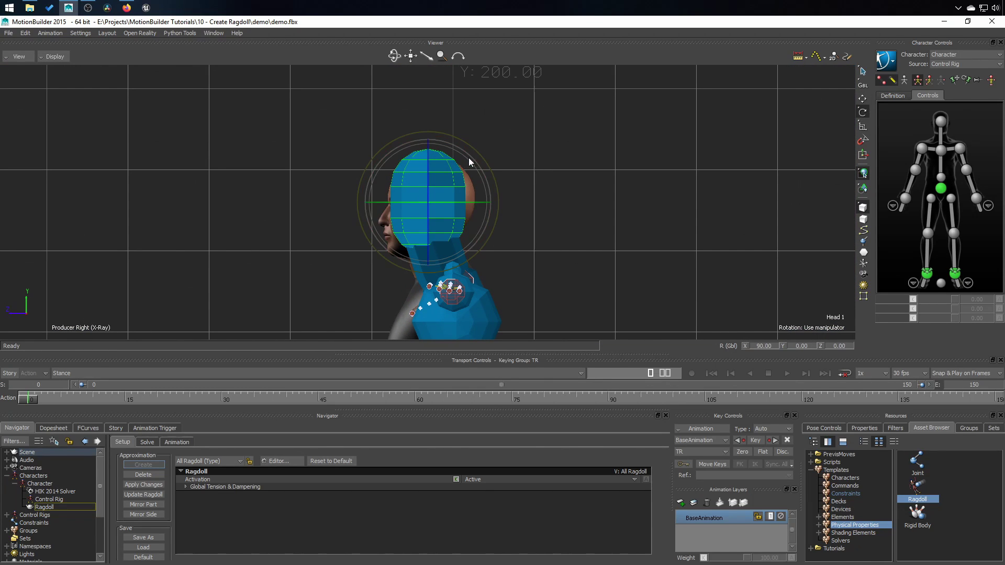
{"action": "left_click_drag", "start_coordinate": [422, 205], "coordinate": [421, 199]}
Resize the LeftHip capsule and move the LeftKnee capsule over the knee bone
{"action": "key", "text": "s"}
{"action": "key", "text": "ctrl+f"}
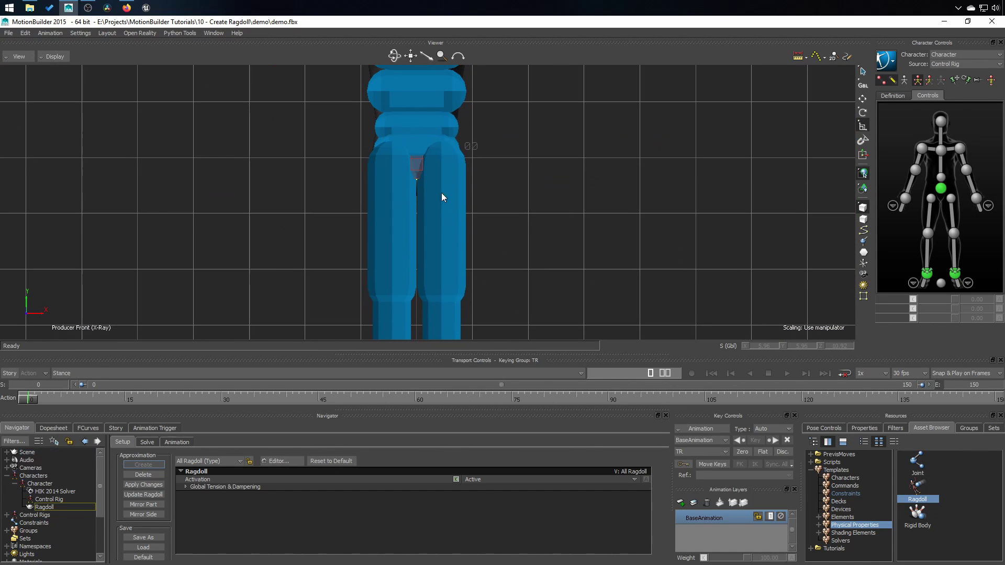
{"action": "left_click", "coordinate": [442, 195]}
{"action": "left_click", "coordinate": [447, 311]}
{"action": "key", "text": "t"}
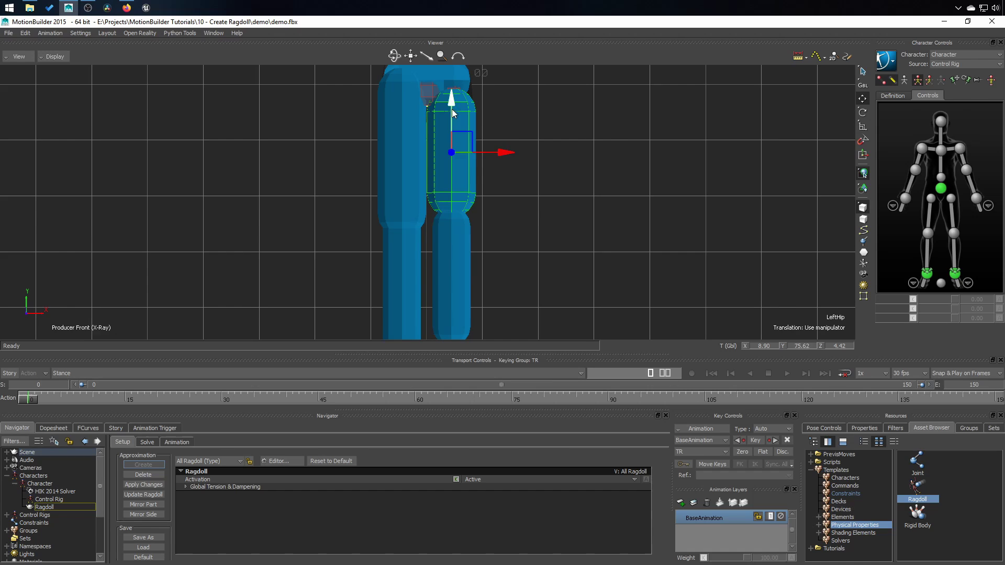
{"action": "left_click_drag", "start_coordinate": [451, 109], "coordinate": [527, 281]}
Scale the LeftAnkle and LeftFoot capsules to fit the foot
{"action": "left_click", "coordinate": [453, 319]}
{"action": "key", "text": "ctrl+e"}
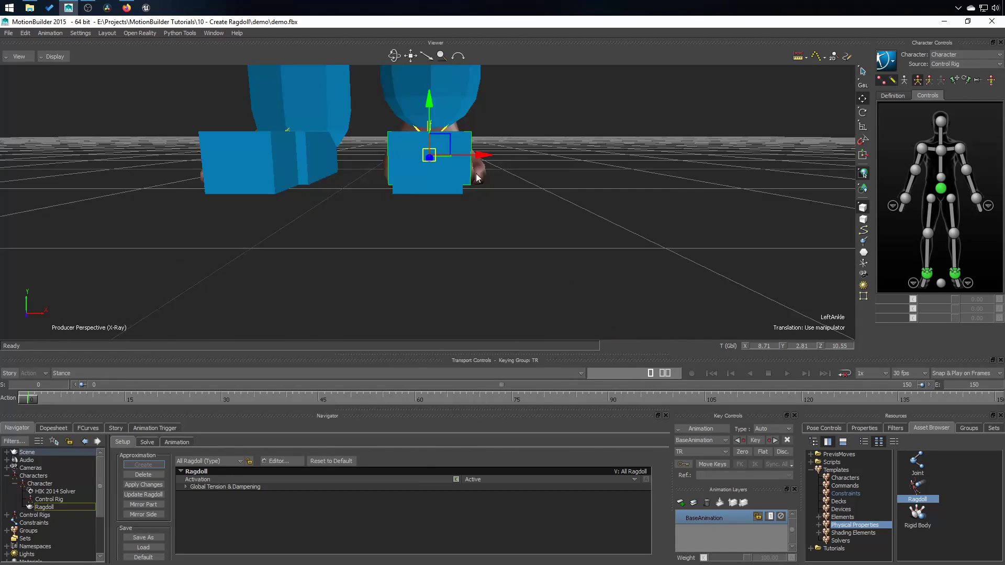
{"action": "key", "text": "s"}
{"action": "left_click", "coordinate": [419, 176]}
{"action": "key", "text": "ctrl+f"}
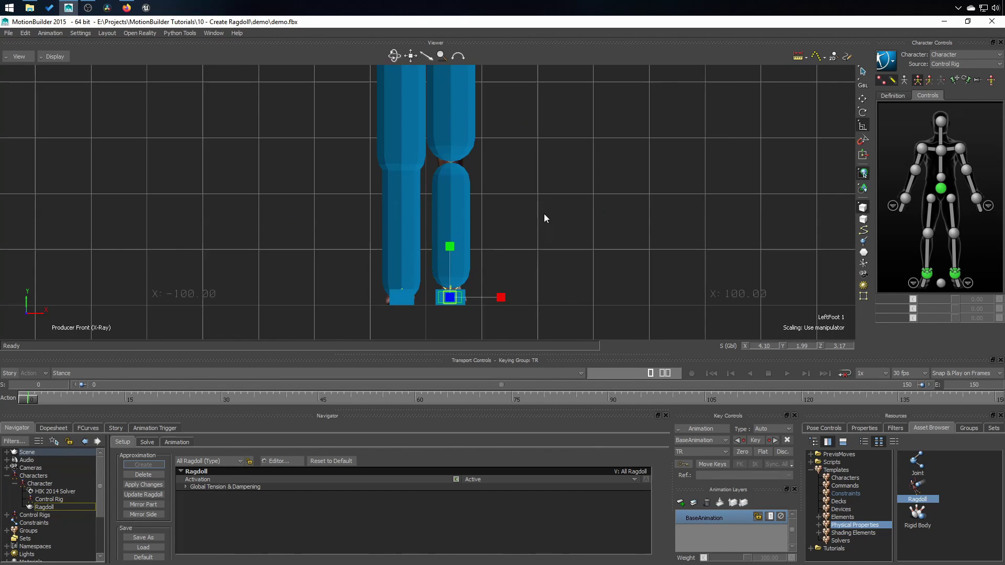
{"action": "left_click", "coordinate": [573, 206]}
{"action": "key", "text": "ctrl+e"}
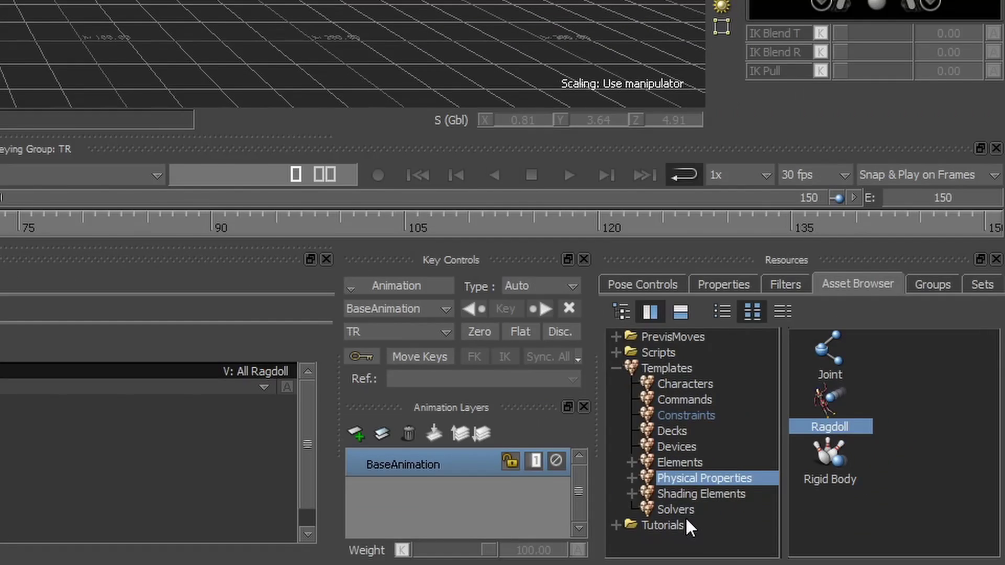
Add a Physics Solver from the Solvers templates to the scene
{"action": "left_click", "coordinate": [841, 538]}
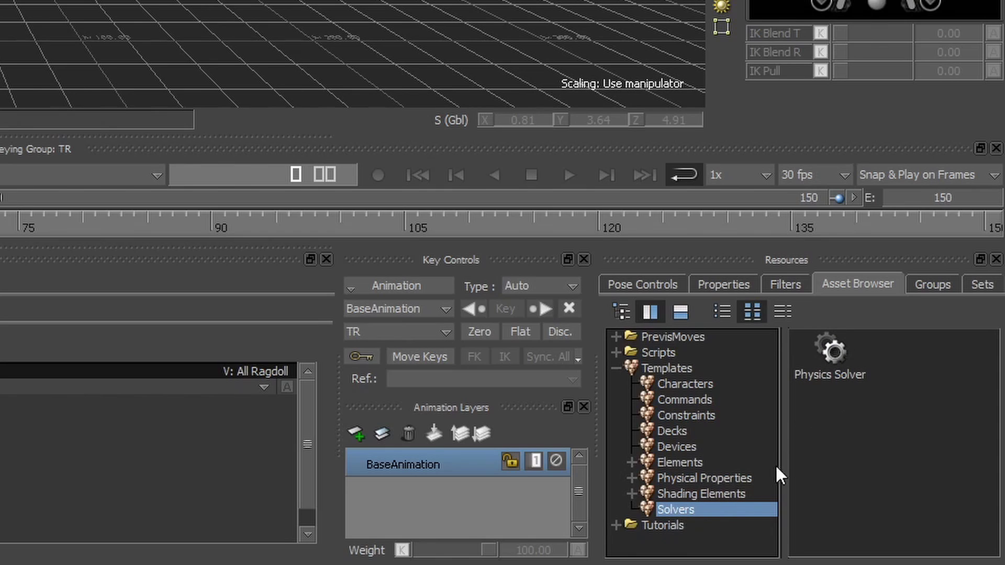
{"action": "left_click", "coordinate": [830, 363]}
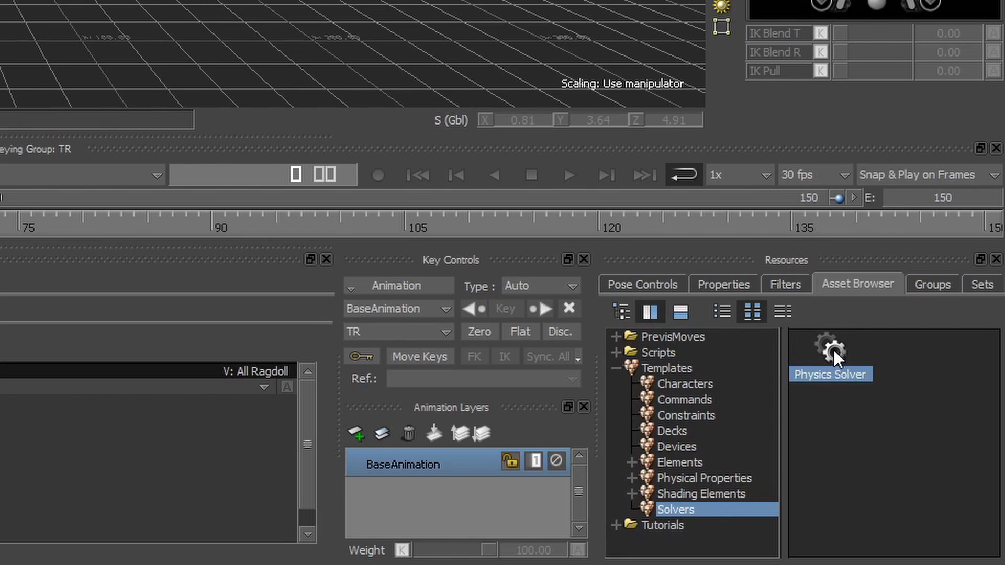
{"action": "left_click_drag", "start_coordinate": [833, 356], "coordinate": [254, 0]}
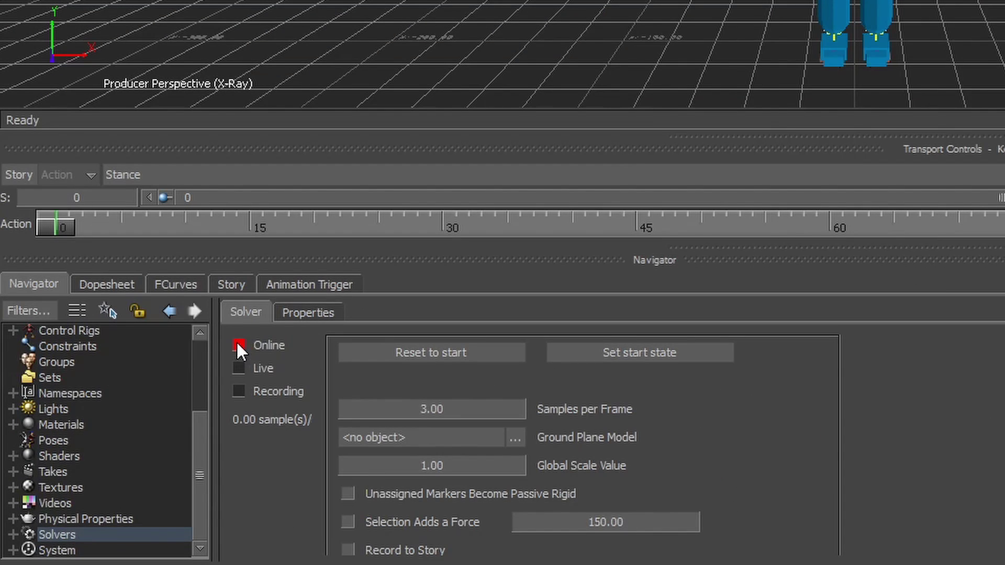
Put the Physics Solver online and run it live to watch the ragdoll collapse
{"action": "left_click", "coordinate": [238, 345]}
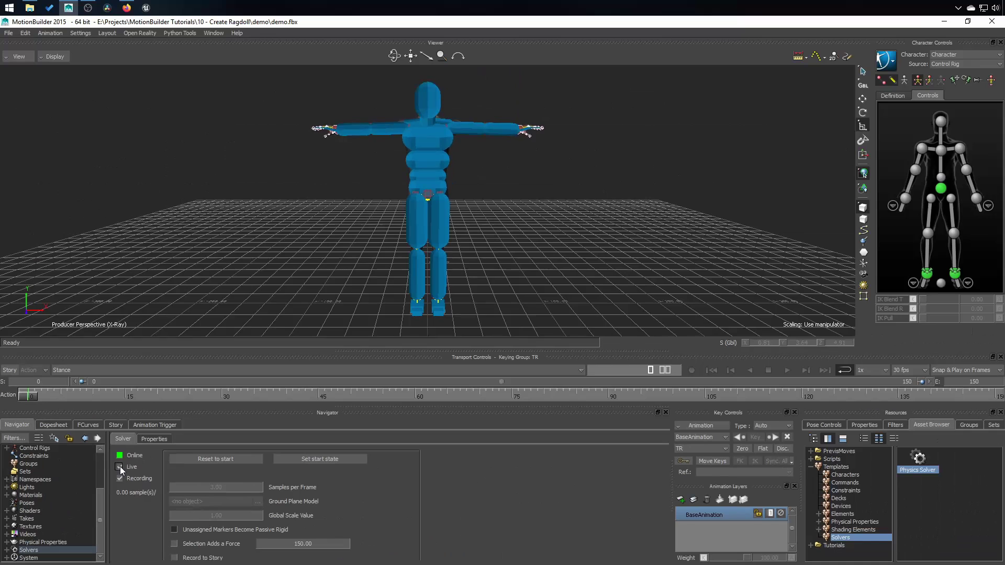
{"action": "left_click", "coordinate": [238, 368]}
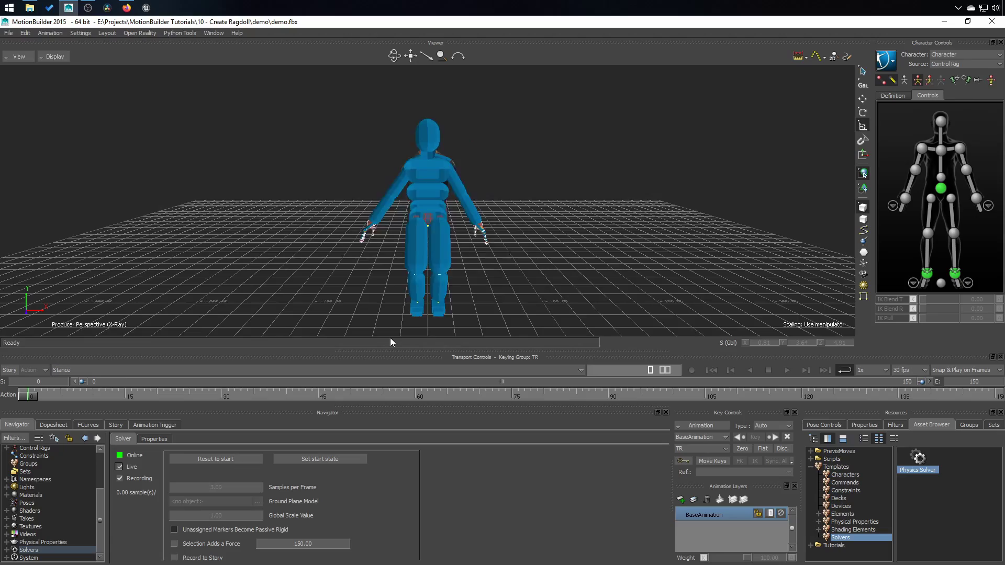
{"action": "left_click_drag", "start_coordinate": [549, 274], "coordinate": [363, 286]}
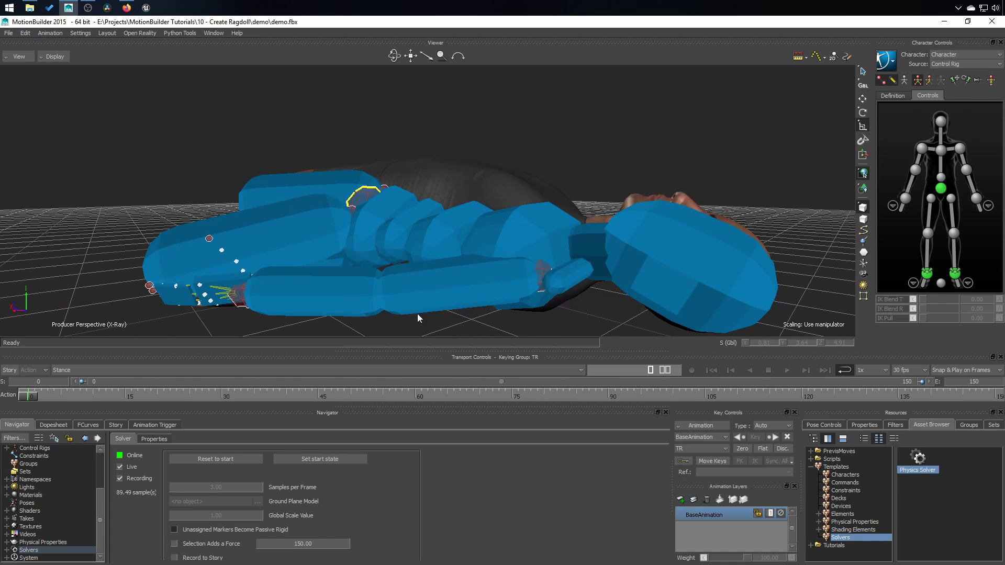
Stop the live simulation, reset the ragdoll to its start pose, and take the solver offline
{"action": "left_click", "coordinate": [119, 467]}
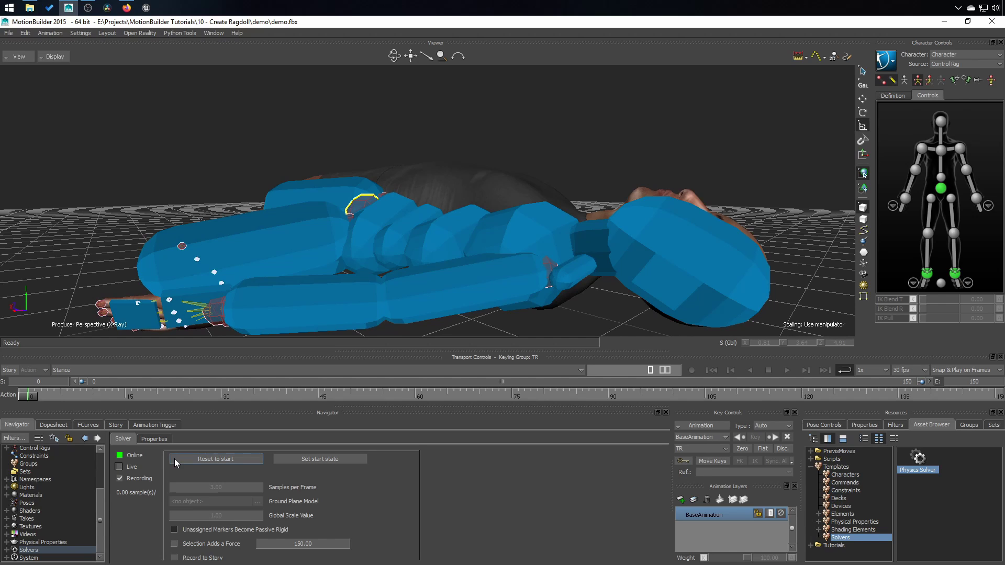
{"action": "left_click", "coordinate": [221, 460]}
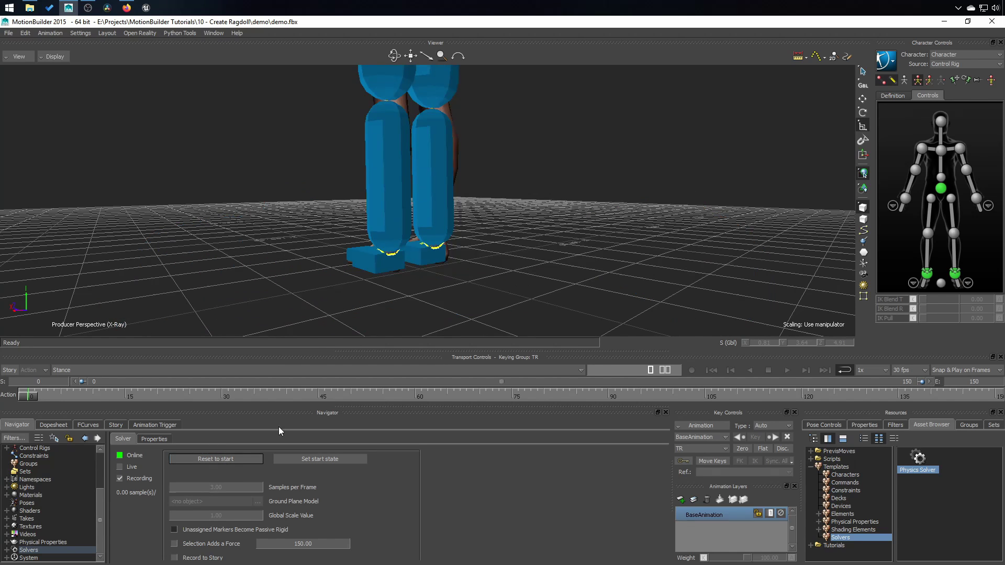
{"action": "left_click_drag", "start_coordinate": [597, 193], "coordinate": [559, 264]}
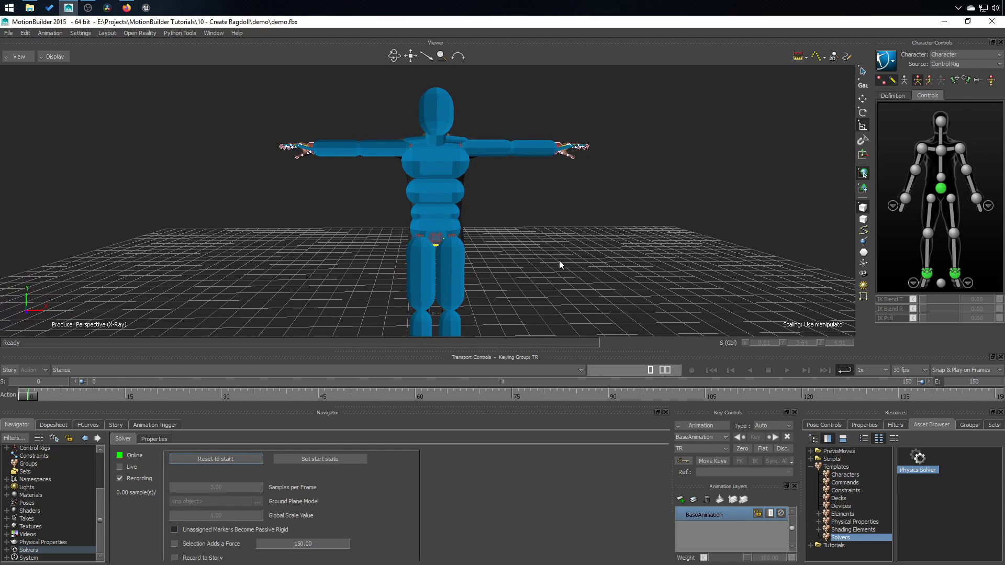
{"action": "left_click", "coordinate": [120, 456]}
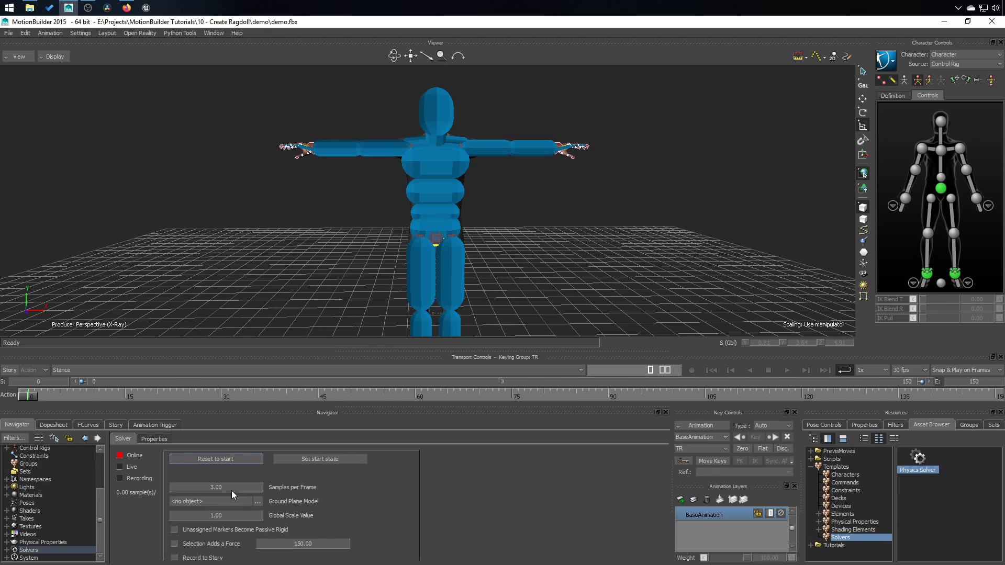
Set the solver's Samples per Frame to 5 and Iteration Per Step to 128
{"action": "double_click", "coordinate": [216, 491]}
{"action": "type", "text": "5"}
{"action": "key", "text": "Return"}
{"action": "left_click", "coordinate": [153, 439]}
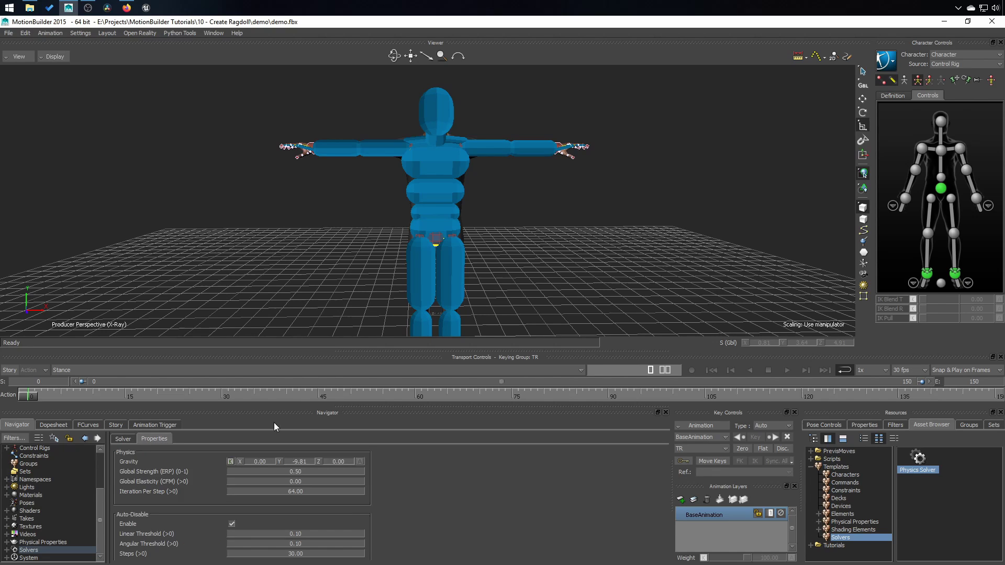
{"action": "double_click", "coordinate": [295, 491]}
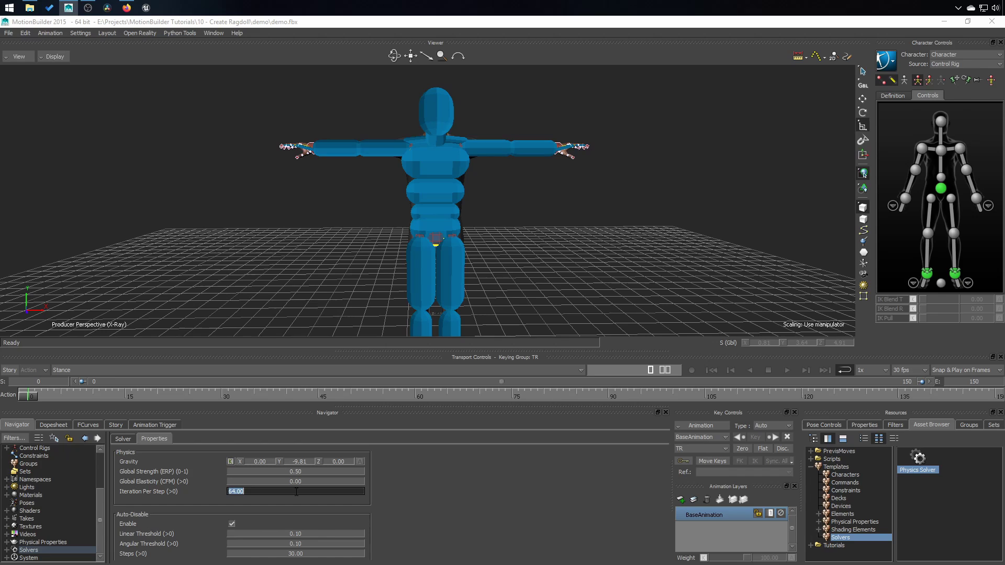
{"action": "type", "text": "128"}
{"action": "key", "text": "Return"}
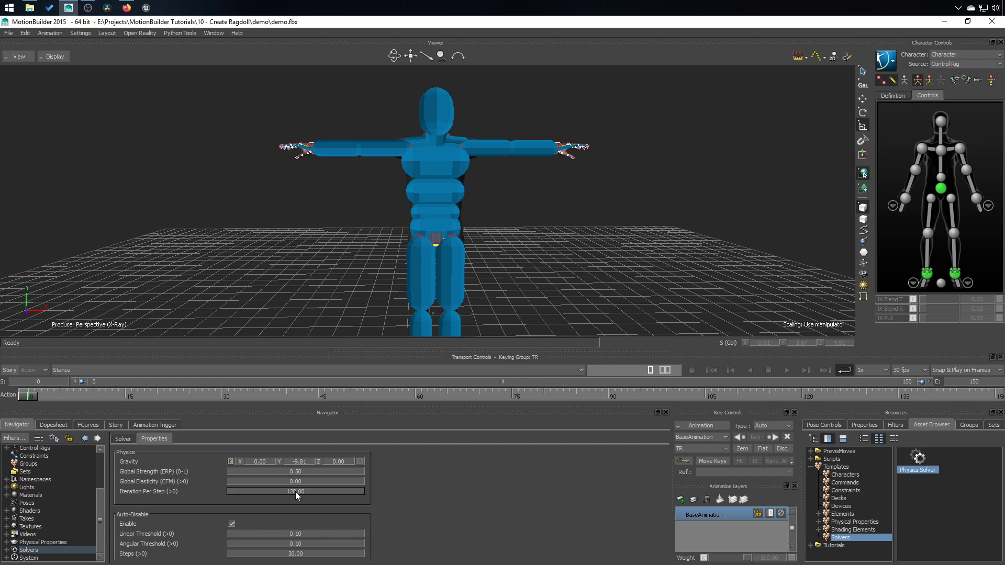
Run the Physics Solver live and orbit around the ragdoll as it falls to the floor
{"action": "left_click", "coordinate": [122, 439]}
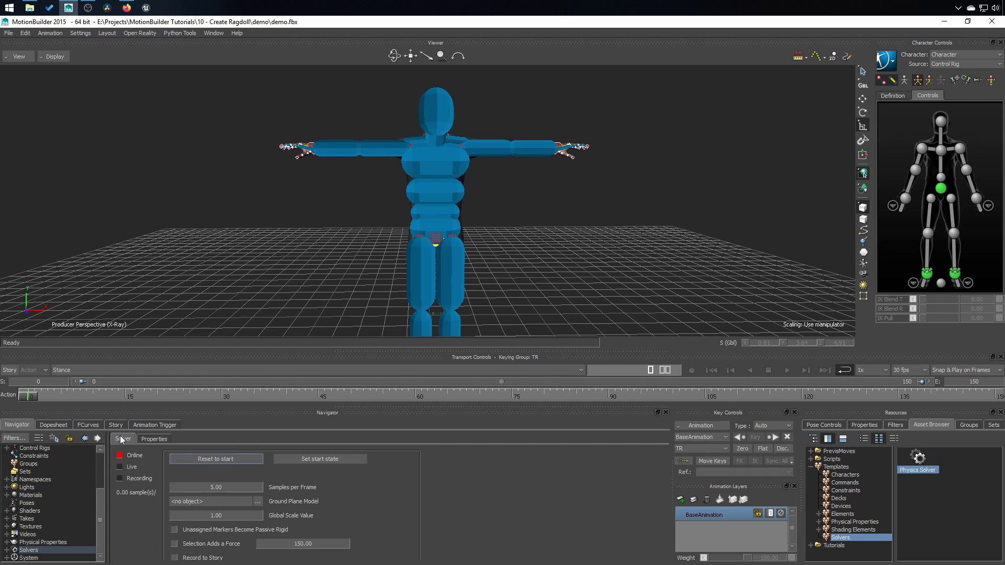
{"action": "left_click", "coordinate": [120, 467]}
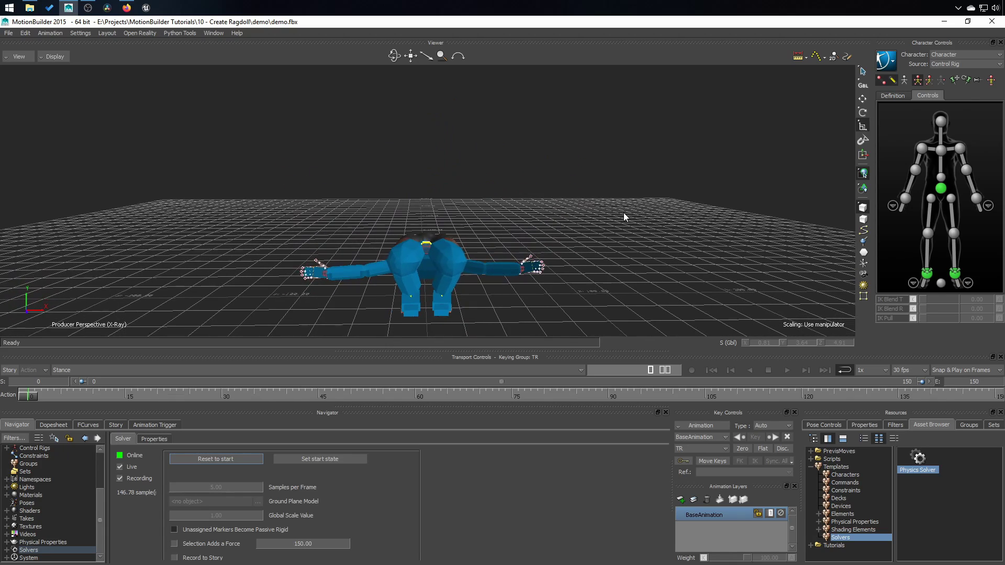
{"action": "left_click_drag", "start_coordinate": [646, 265], "coordinate": [453, 259], "text": "ctrl+shift"}
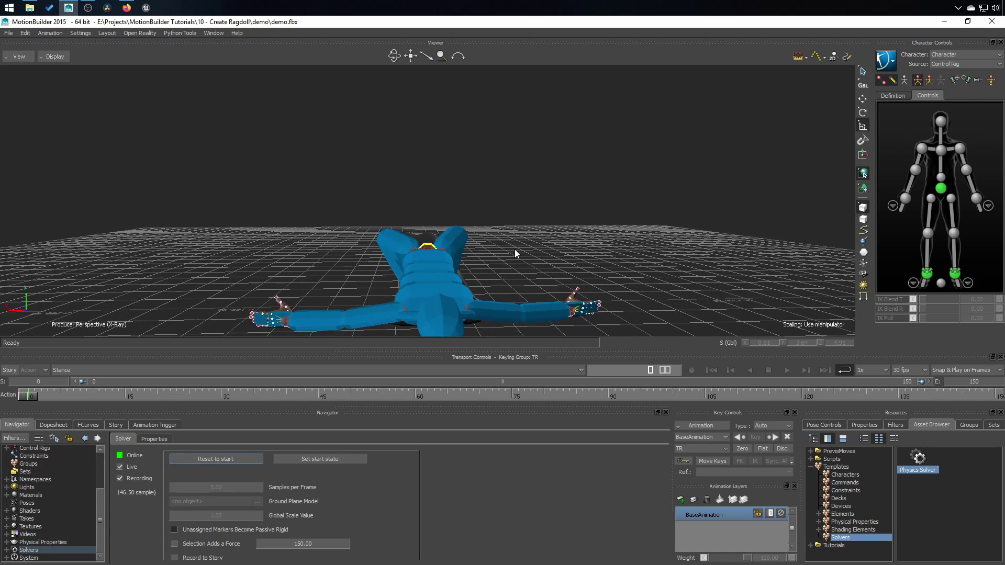
{"action": "left_click_drag", "start_coordinate": [514, 249], "coordinate": [501, 230], "text": "ctrl+shift"}
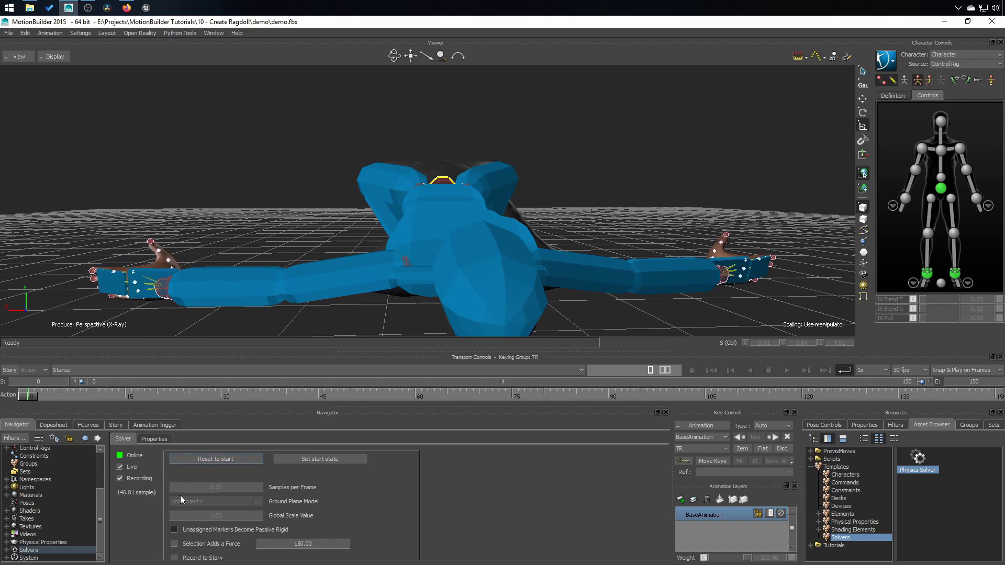
{"action": "left_click", "coordinate": [294, 459]}
{"action": "left_click_drag", "start_coordinate": [327, 213], "coordinate": [490, 181], "text": "ctrl+shift"}
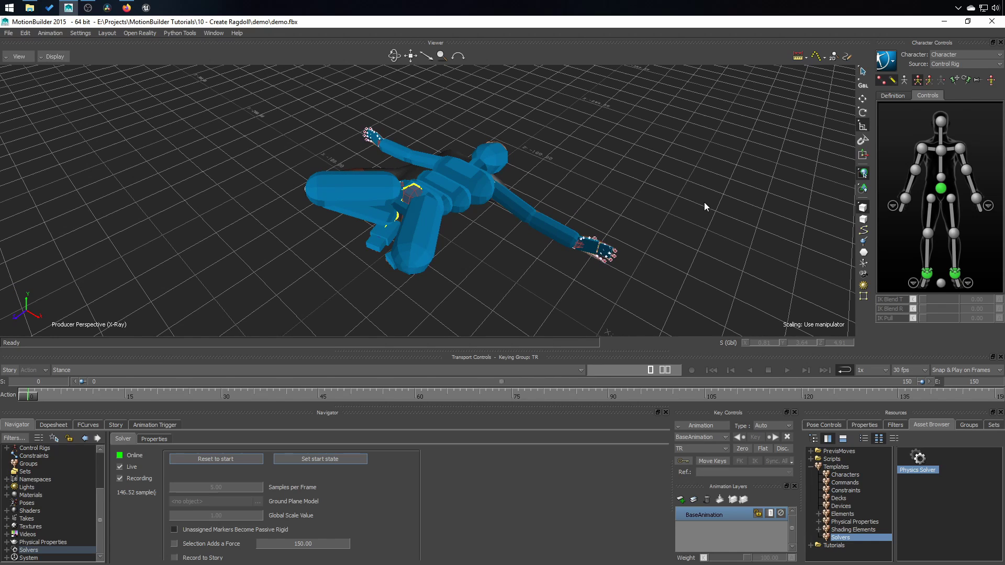
Drag the live ragdoll around by its head, then lift it by its right ankle
{"action": "left_click_drag", "start_coordinate": [705, 202], "coordinate": [457, 158], "text": "ctrl+shift"}
{"action": "left_click", "coordinate": [481, 270]}
{"action": "key", "text": "t"}
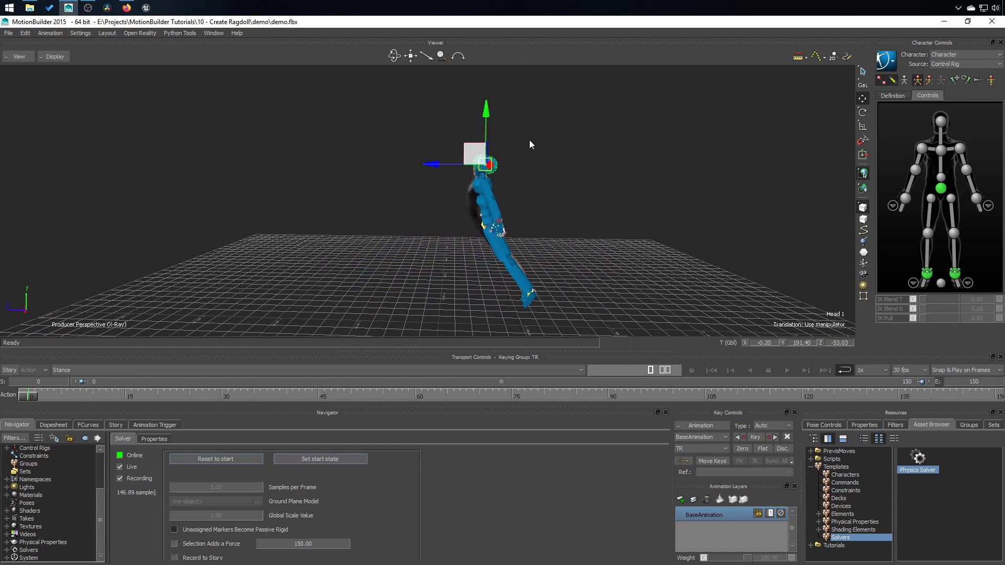
{"action": "left_click_drag", "start_coordinate": [530, 141], "coordinate": [374, 134]}
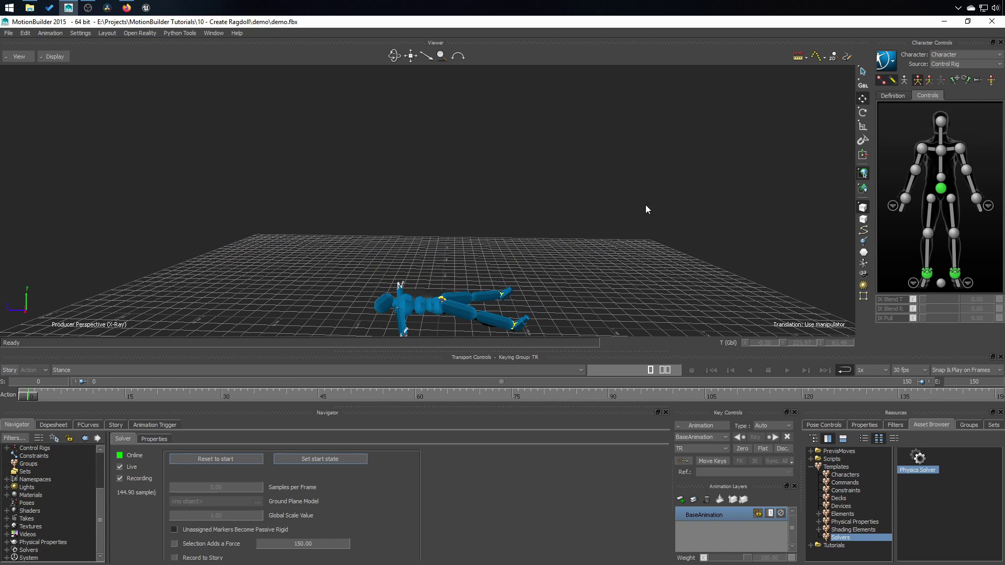
{"action": "left_click_drag", "start_coordinate": [561, 212], "coordinate": [491, 191], "text": "ctrl+shift"}
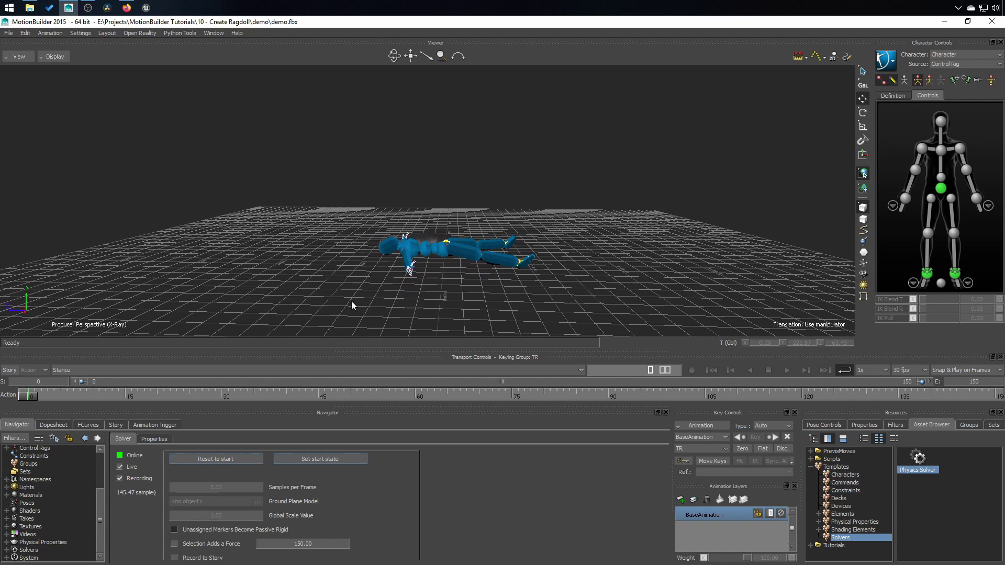
{"action": "left_click", "coordinate": [521, 262]}
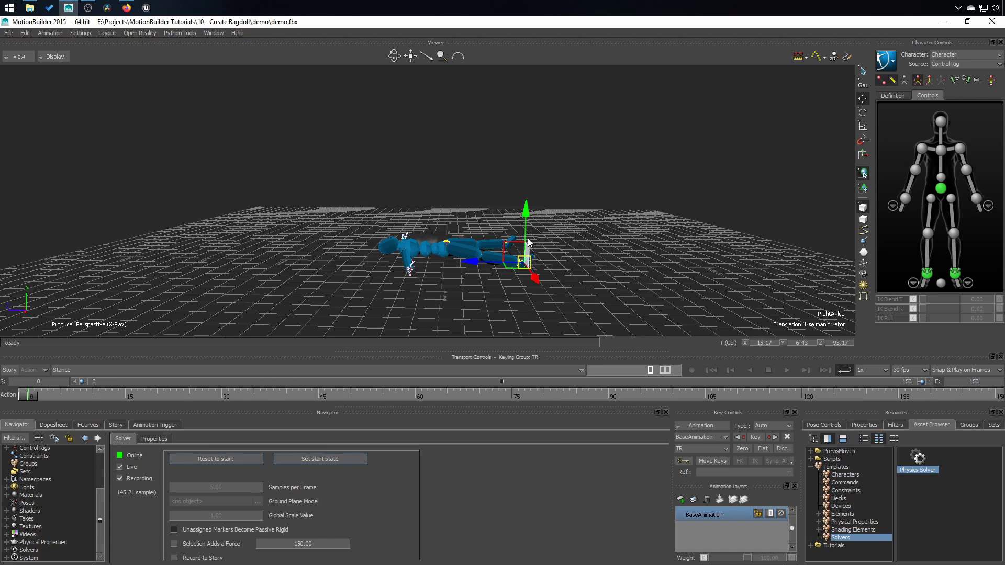
{"action": "left_click_drag", "start_coordinate": [528, 238], "coordinate": [545, 31]}
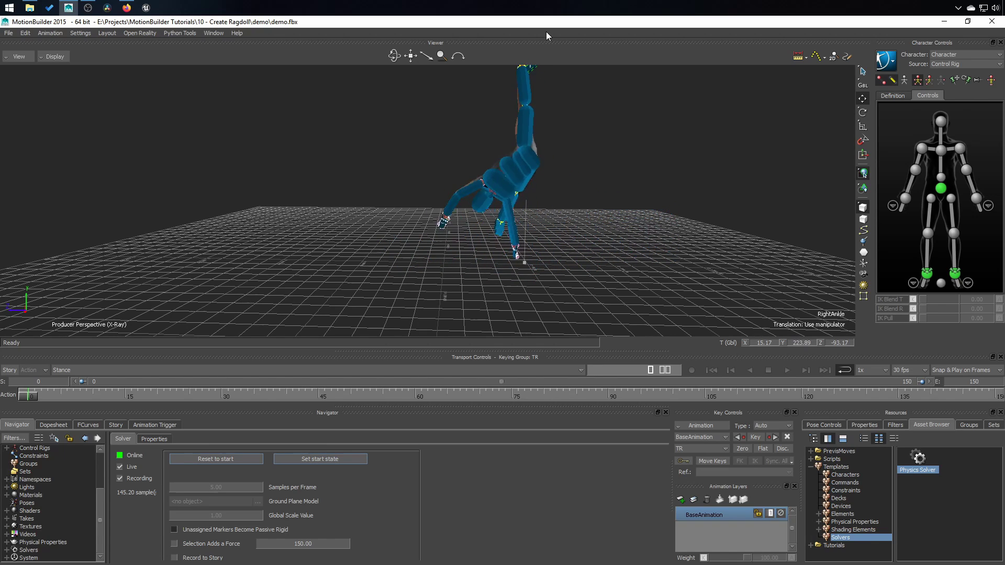
{"action": "left_click", "coordinate": [690, 177]}
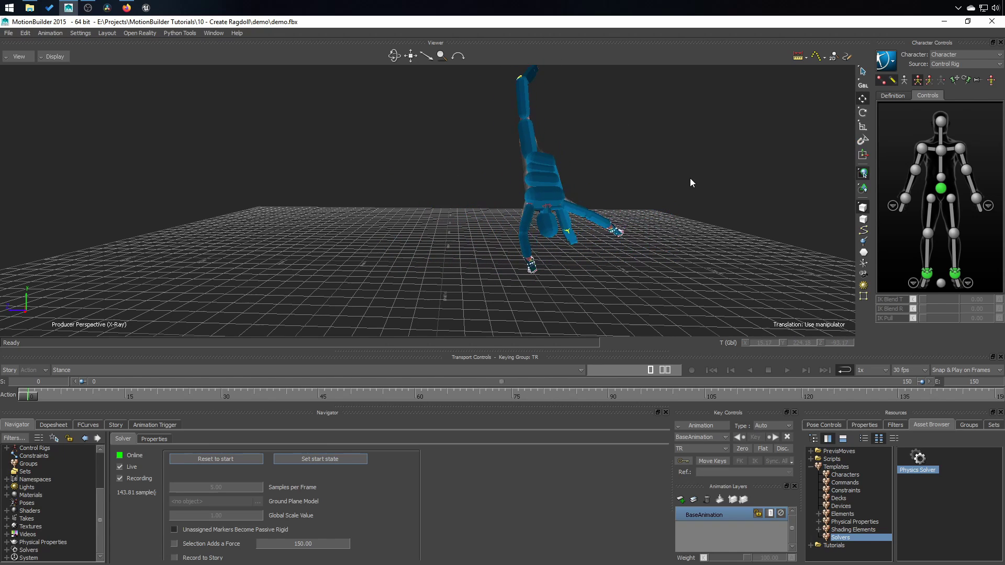
Stop the live simulation, reset the ragdoll to its T-pose, and take the solver offline
{"action": "left_click", "coordinate": [119, 467]}
{"action": "left_click", "coordinate": [176, 460]}
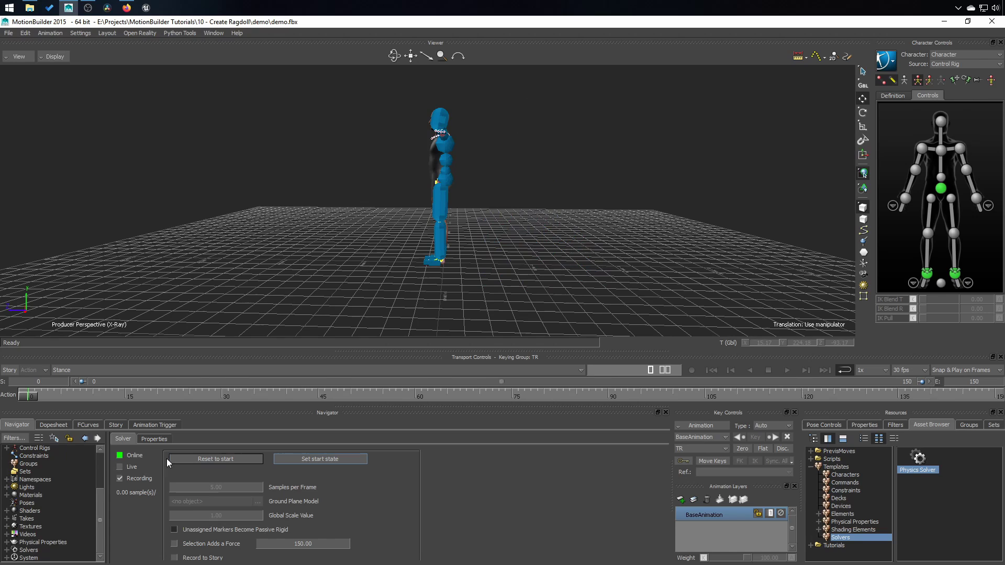
{"action": "left_click", "coordinate": [119, 455]}
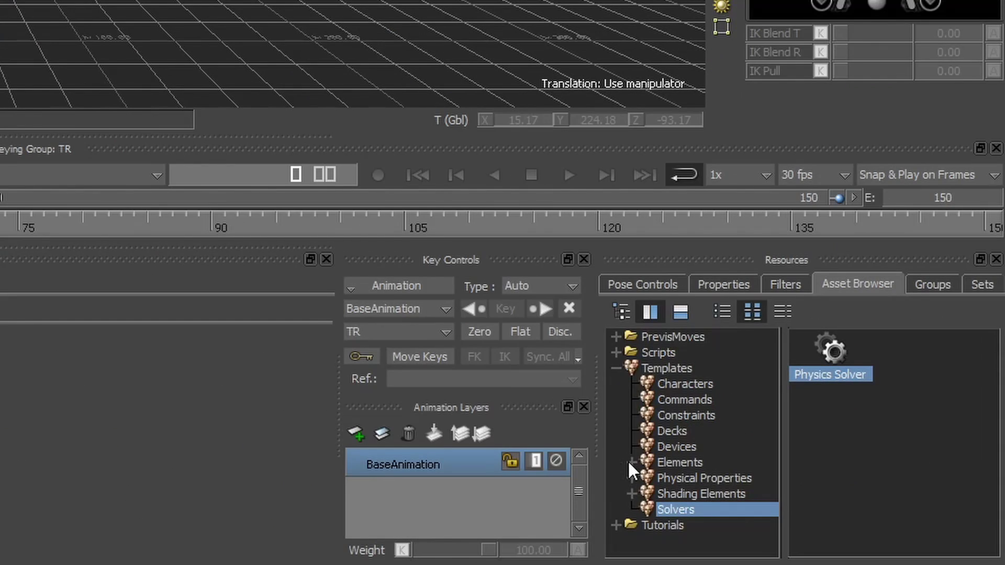
Add a cube scaled to 3.25 beside the character, raise it, and make it a rigid body
{"action": "left_click", "coordinate": [818, 514]}
{"action": "left_click", "coordinate": [696, 478]}
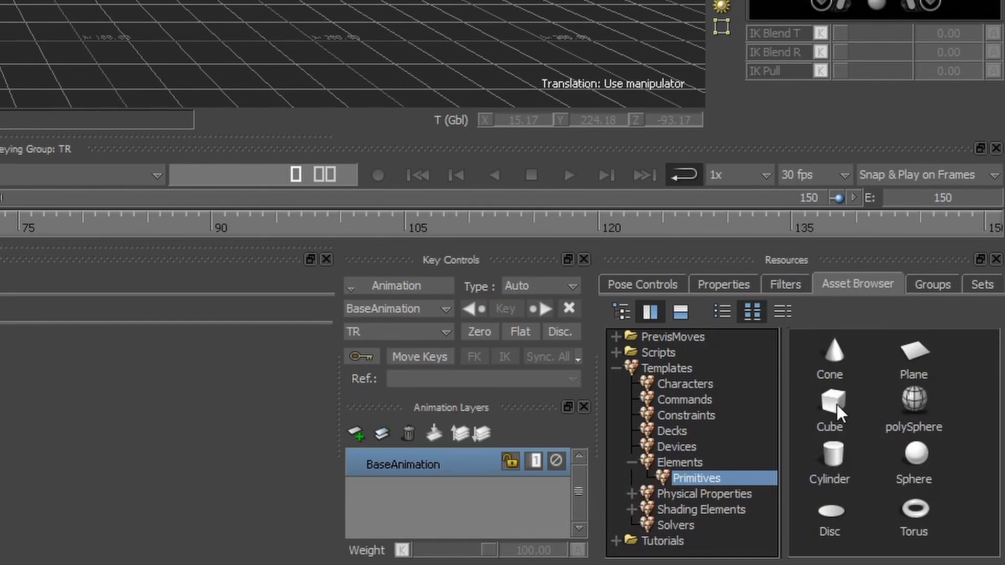
{"action": "left_click_drag", "start_coordinate": [836, 404], "coordinate": [187, 45]}
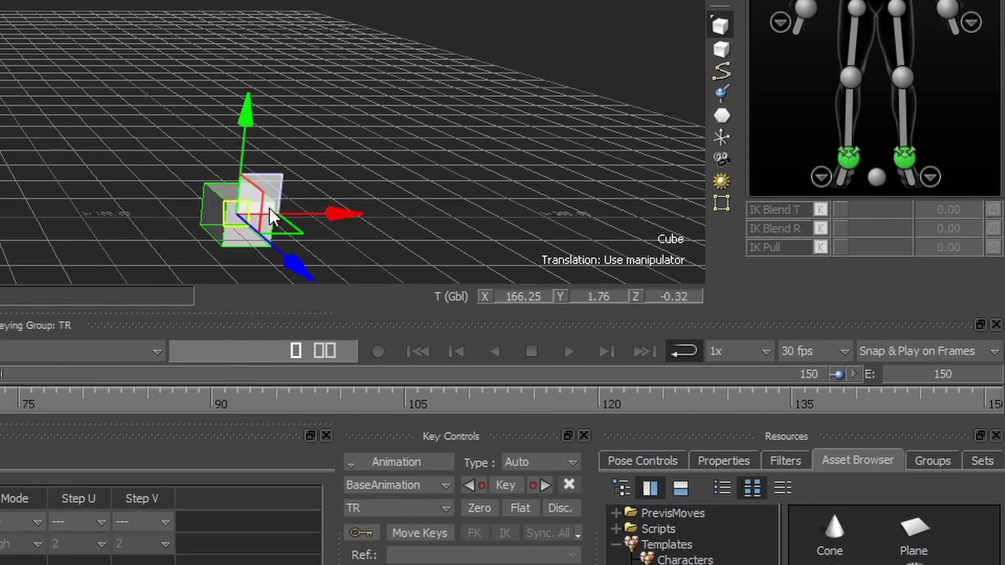
{"action": "key", "text": "s"}
{"action": "left_click_drag", "start_coordinate": [237, 215], "coordinate": [526, 242]}
{"action": "key", "text": "t"}
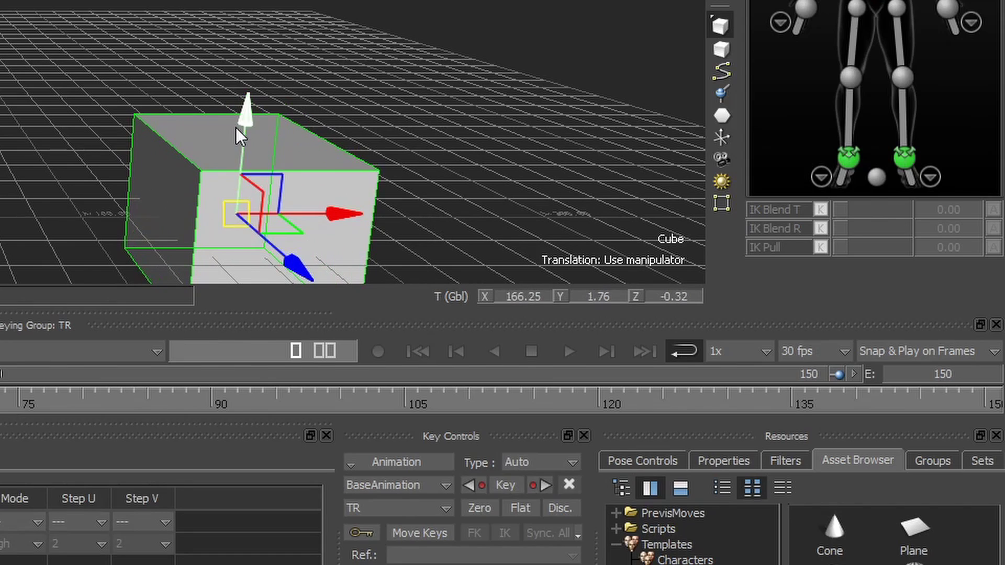
{"action": "left_click_drag", "start_coordinate": [237, 128], "coordinate": [266, 15]}
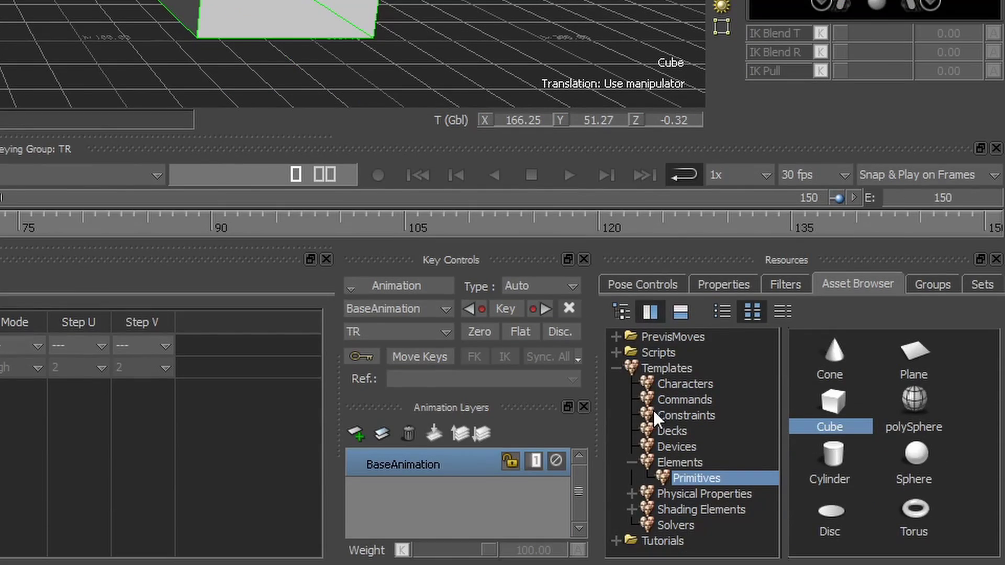
{"action": "left_click", "coordinate": [698, 493]}
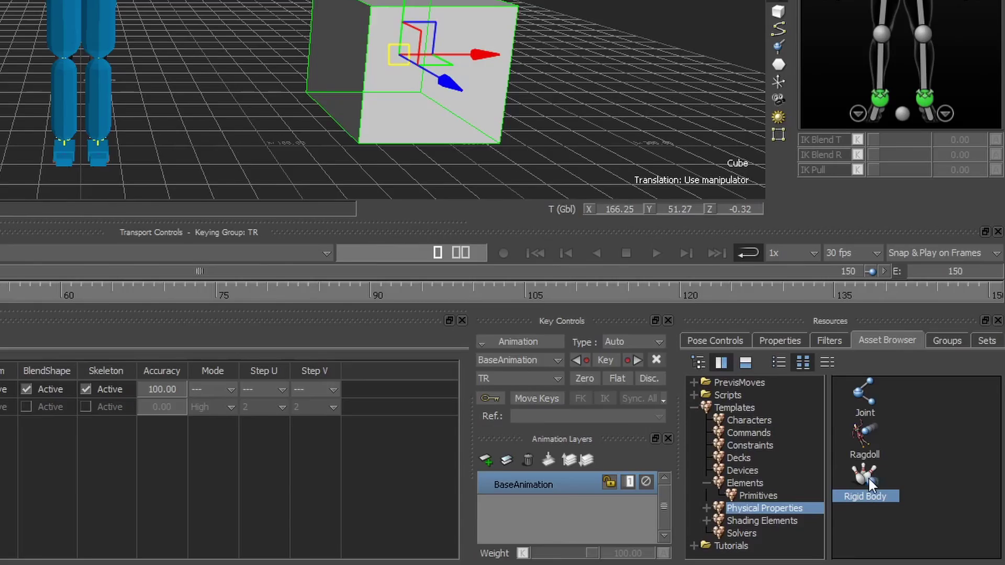
{"action": "left_click_drag", "start_coordinate": [869, 479], "coordinate": [457, 16]}
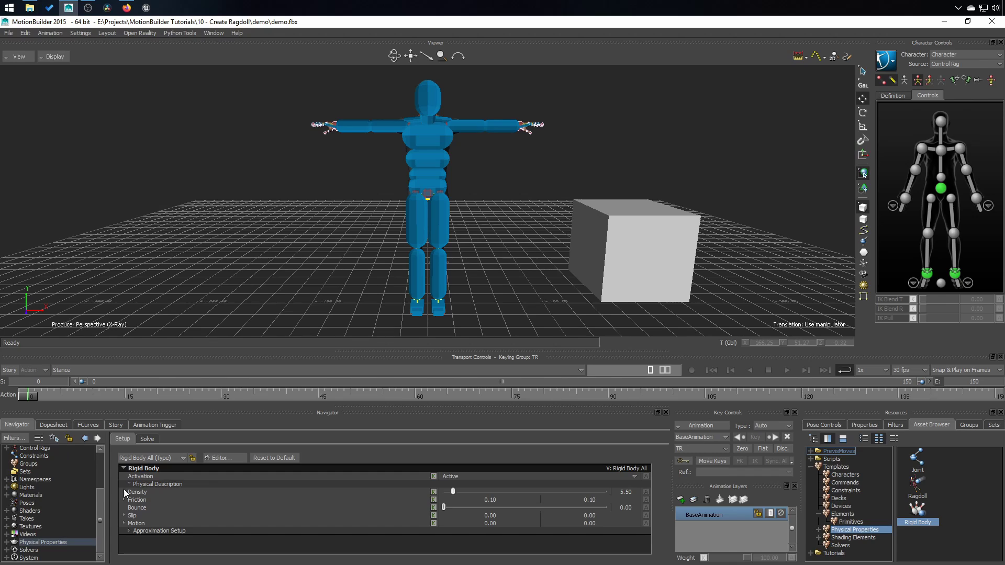
Bring the Physics Solver online and drop the cube to test collisions
{"action": "left_click", "coordinate": [6, 550]}
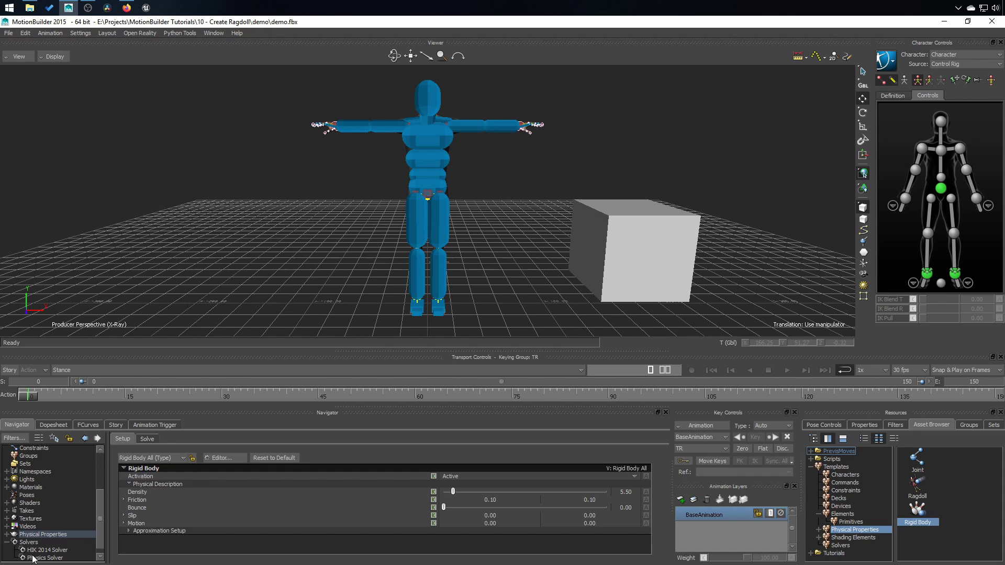
{"action": "left_click", "coordinate": [37, 558]}
{"action": "left_click", "coordinate": [119, 456]}
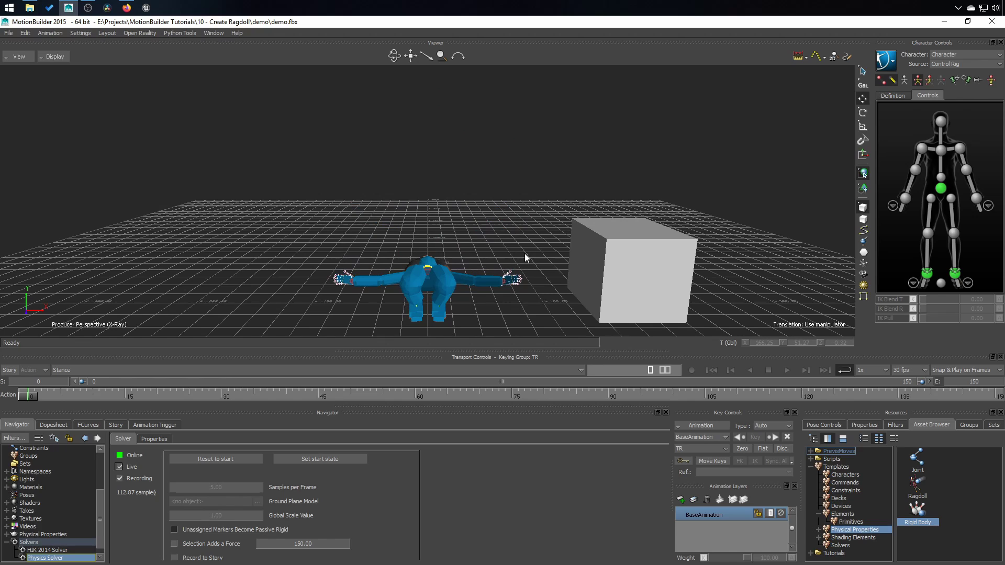
{"action": "left_click", "coordinate": [635, 268]}
{"action": "left_click_drag", "start_coordinate": [635, 268], "coordinate": [758, 109]}
{"action": "left_click", "coordinate": [651, 206]}
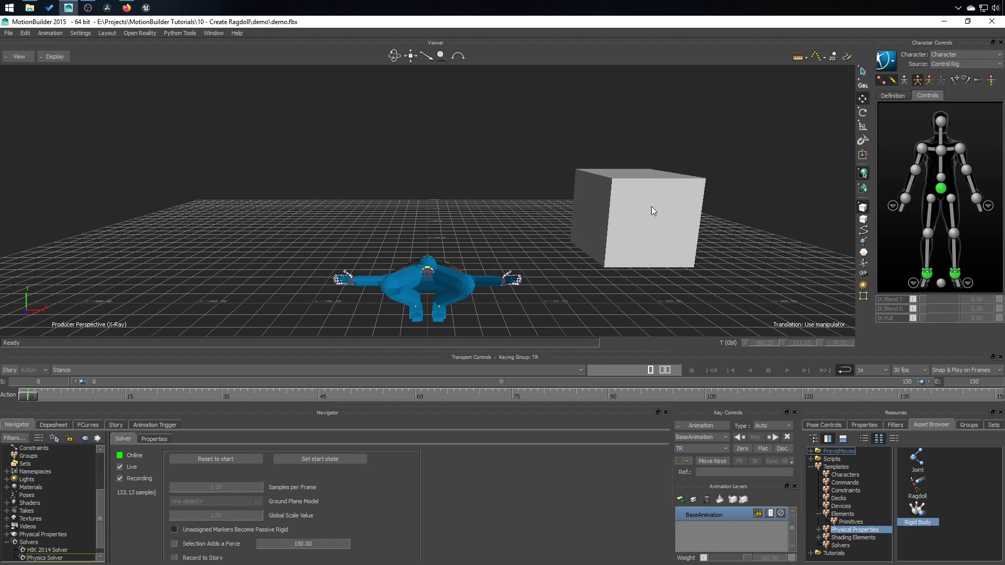
Pull the ragdoll up onto the cube by its left elbow and watch it fall
{"action": "left_click", "coordinate": [512, 276]}
{"action": "left_click_drag", "start_coordinate": [509, 270], "coordinate": [722, 119]}
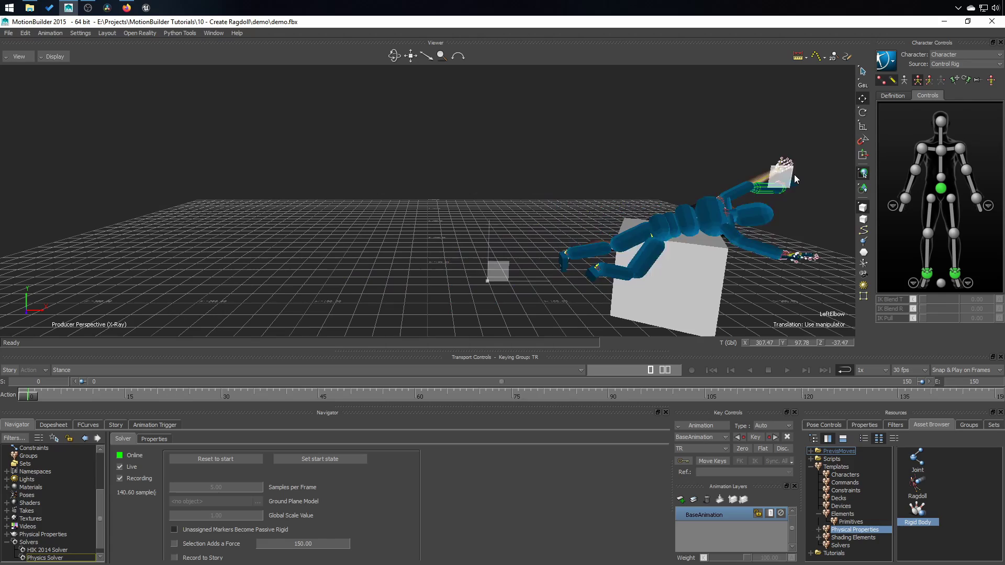
{"action": "left_click_drag", "start_coordinate": [504, 187], "coordinate": [562, 161], "text": "ctrl+shift"}
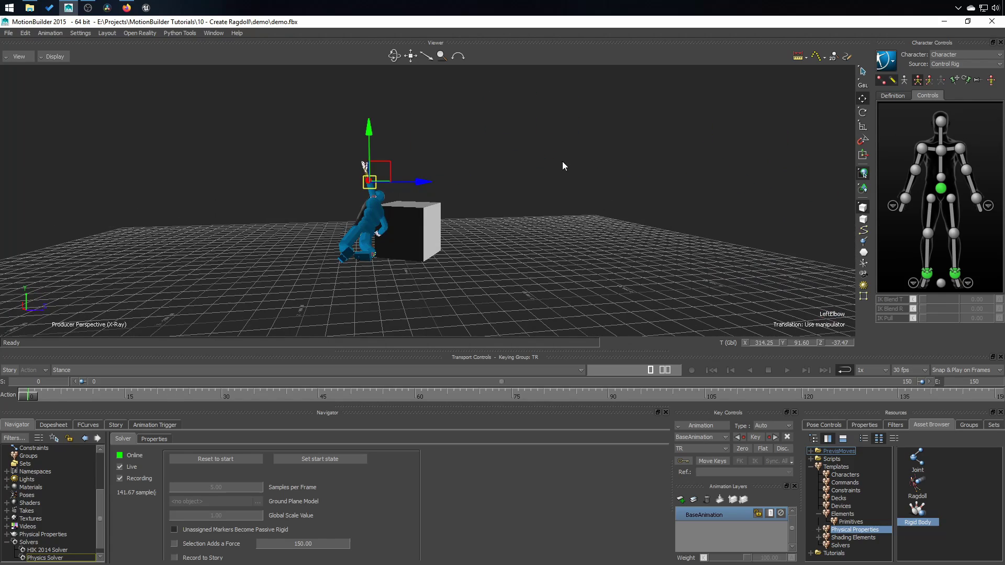
{"action": "left_click_drag", "start_coordinate": [396, 168], "coordinate": [562, 119]}
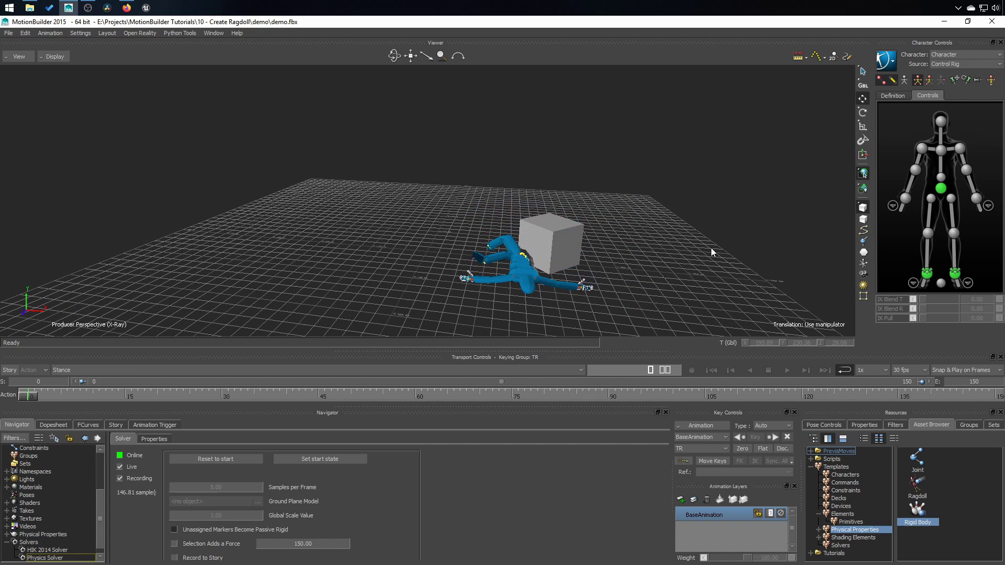
{"action": "scroll", "coordinate": [728, 241], "scroll_direction": "up", "scroll_amount": 3}
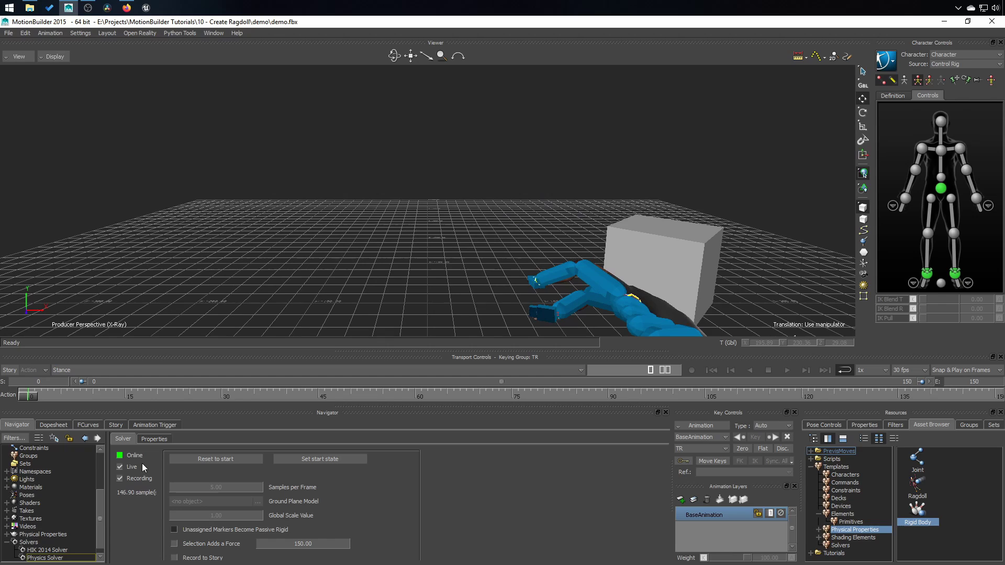
Stop live solving, reset the simulation, take the solver offline and delete the cube
{"action": "left_click", "coordinate": [120, 467]}
{"action": "left_click", "coordinate": [180, 459]}
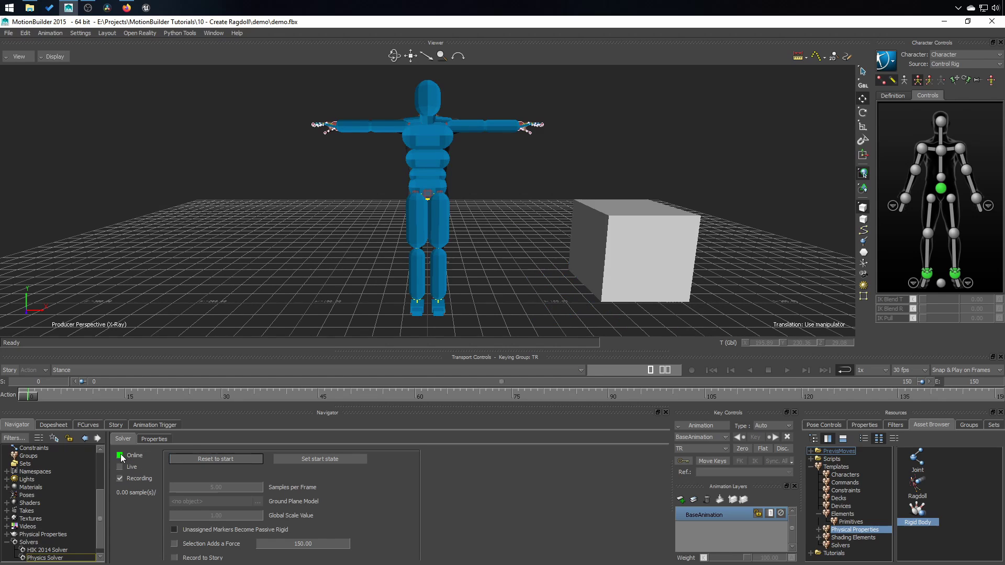
{"action": "left_click", "coordinate": [120, 456]}
{"action": "left_click", "coordinate": [601, 261]}
{"action": "key", "text": "Delete"}
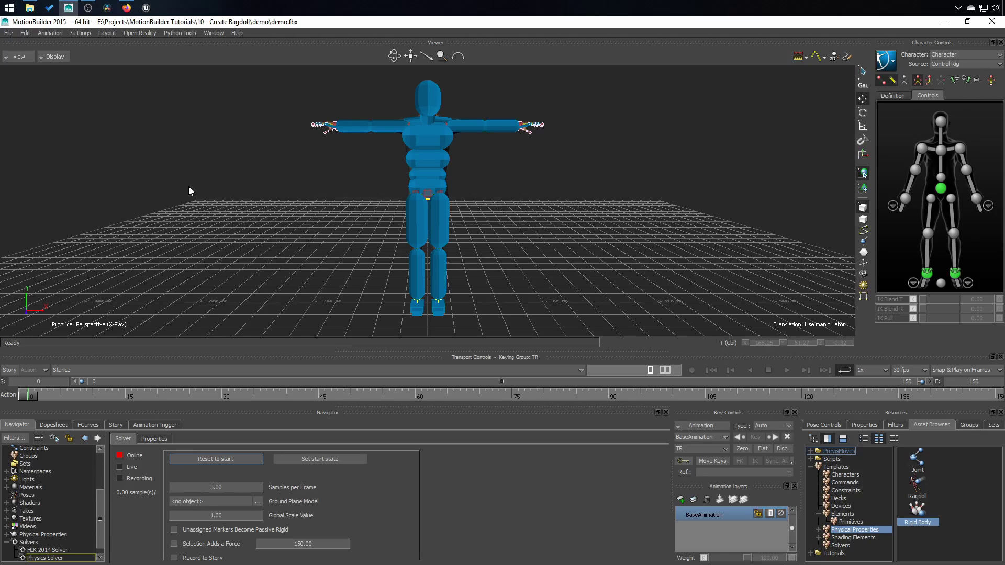
Key the ragdoll's Activation as Passive at the start of the animation
{"action": "scroll", "coordinate": [104, 507], "scroll_direction": "up", "scroll_amount": 3}
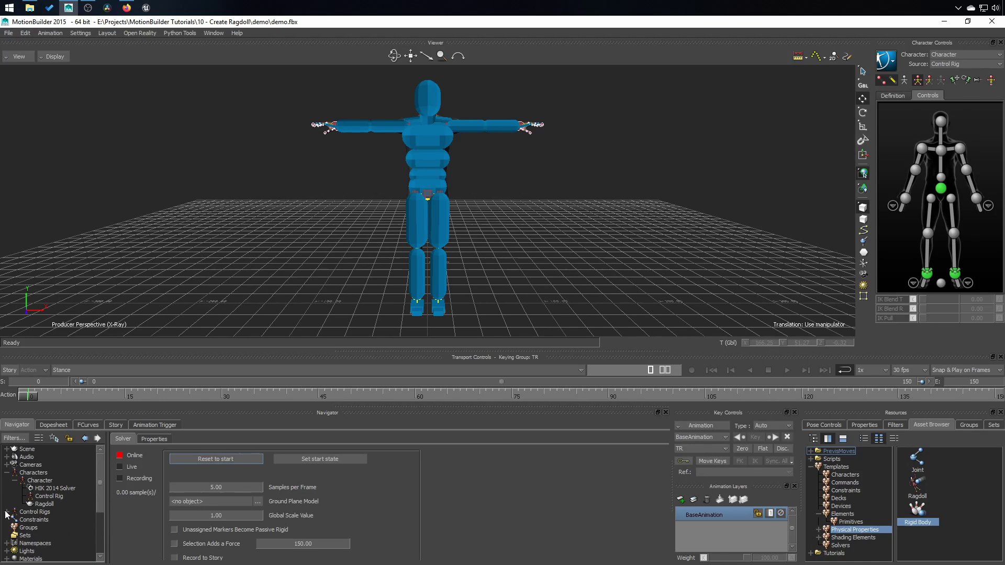
{"action": "left_click", "coordinate": [45, 504]}
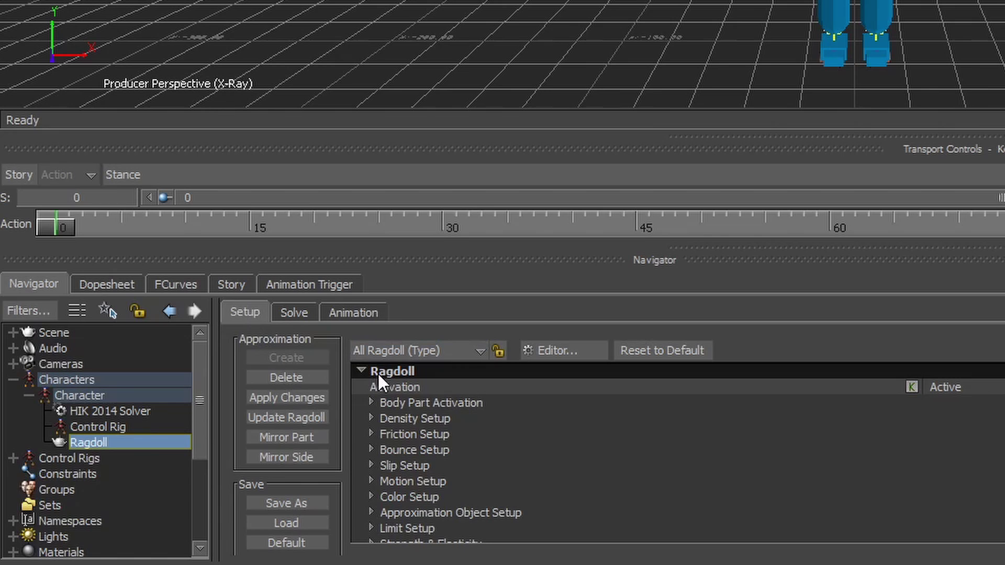
{"action": "left_click", "coordinate": [471, 387]}
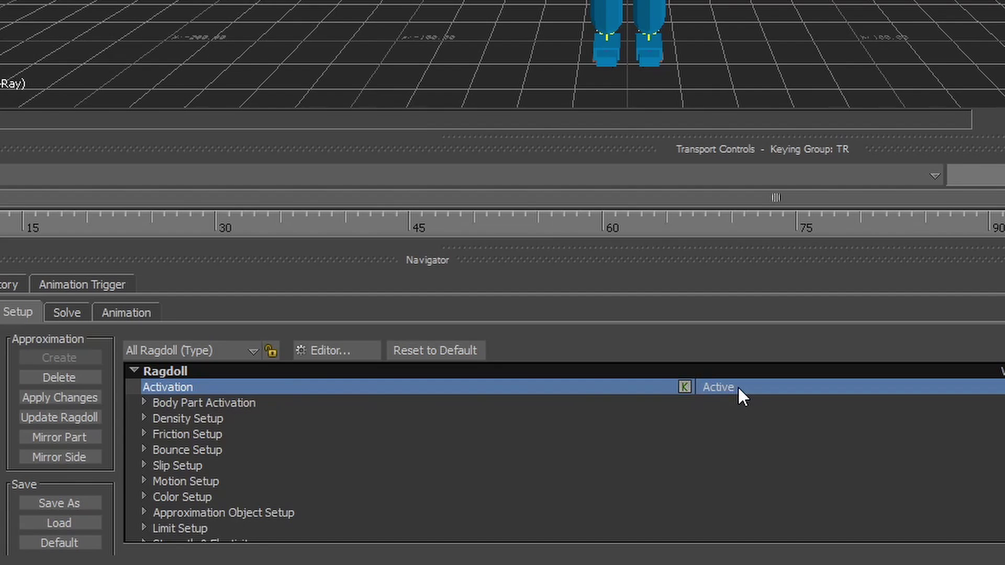
{"action": "left_click", "coordinate": [717, 388]}
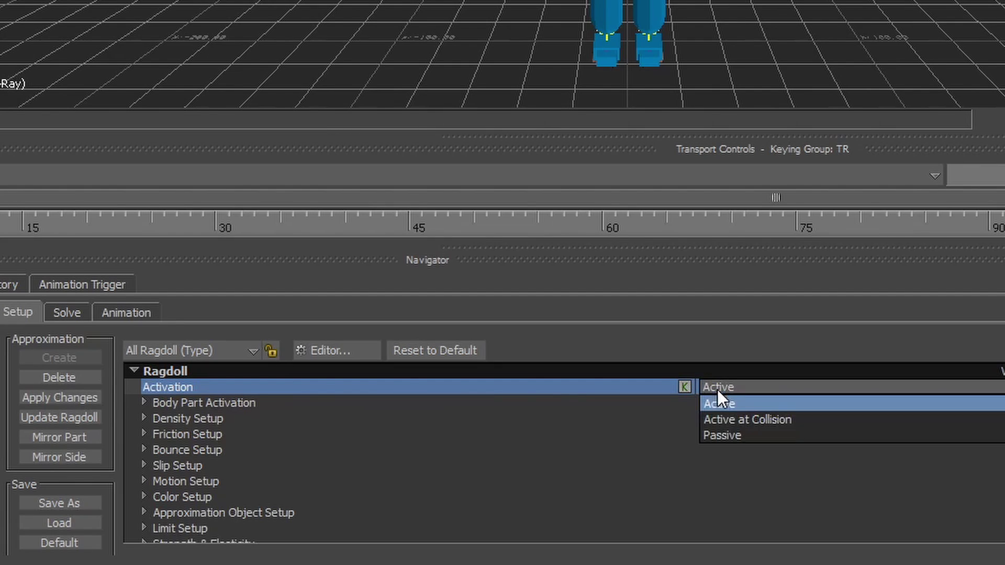
{"action": "left_click", "coordinate": [730, 436]}
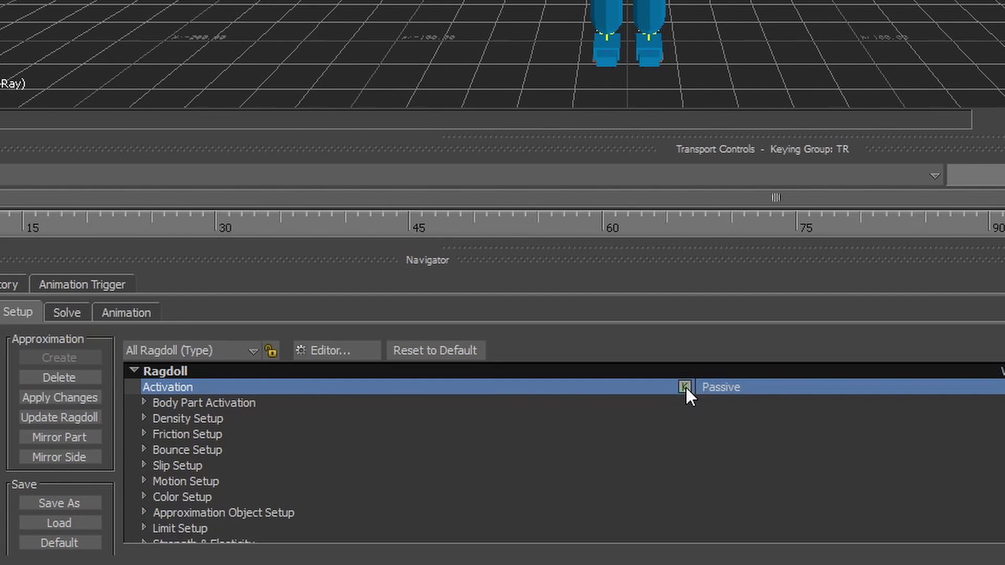
Key the ragdoll's Activation as Active at around frame 30
{"action": "mouse_move", "coordinate": [215, 226]}
{"action": "left_mouse_down"}
{"action": "mouse_move", "coordinate": [220, 265]}
{"action": "mouse_move", "coordinate": [378, 240]}
{"action": "mouse_move", "coordinate": [212, 252]}
{"action": "mouse_move", "coordinate": [225, 224]}
{"action": "left_mouse_up"}
{"action": "left_click", "coordinate": [789, 392]}
{"action": "left_click", "coordinate": [742, 403]}
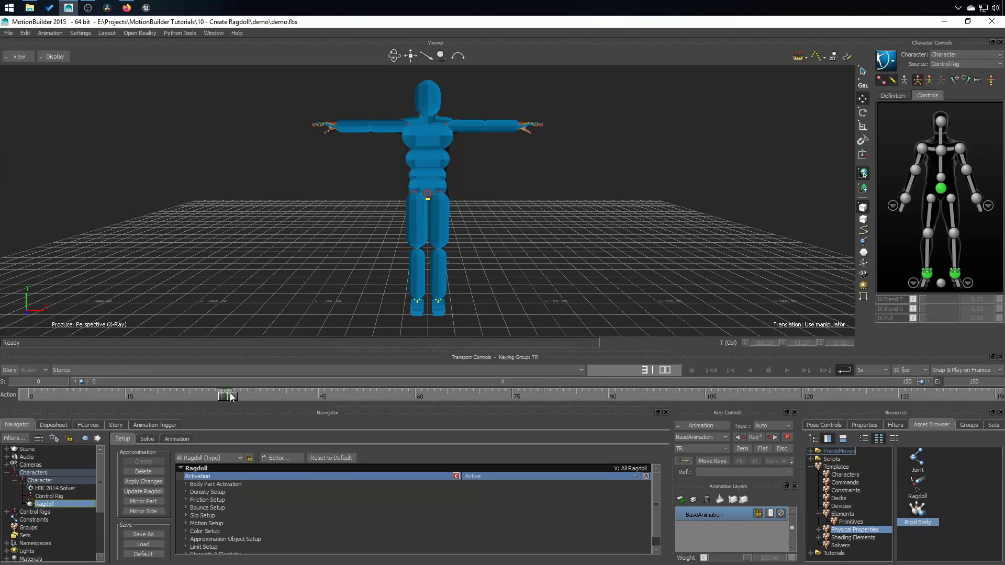
Scrub around frame 30 to confirm the Passive-to-Active switch, then return to the start
{"action": "left_click_drag", "start_coordinate": [49, 395], "coordinate": [158, 396]}
{"action": "left_click", "coordinate": [226, 396]}
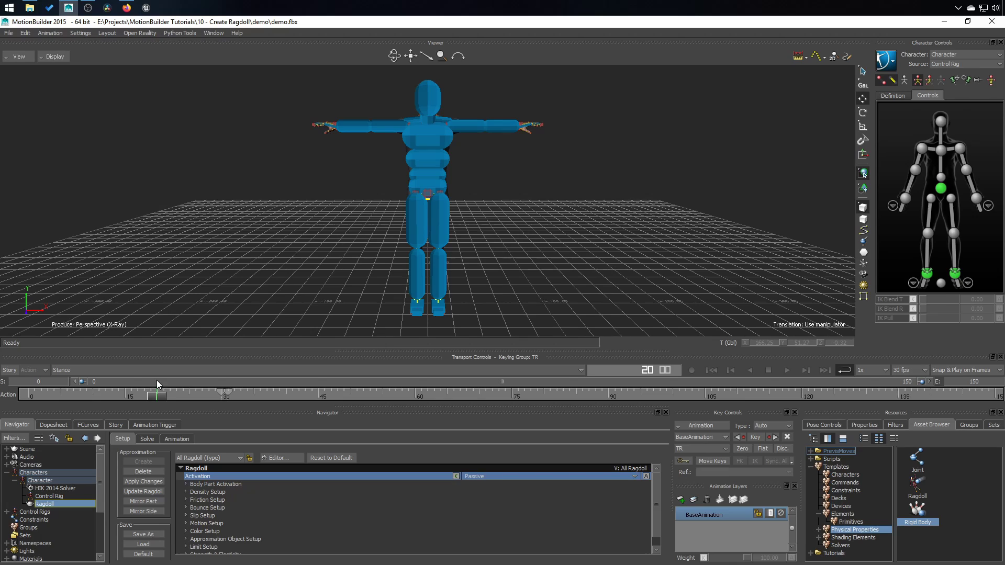
{"action": "left_click_drag", "start_coordinate": [225, 406], "coordinate": [337, 380]}
{"action": "key", "text": "Home"}
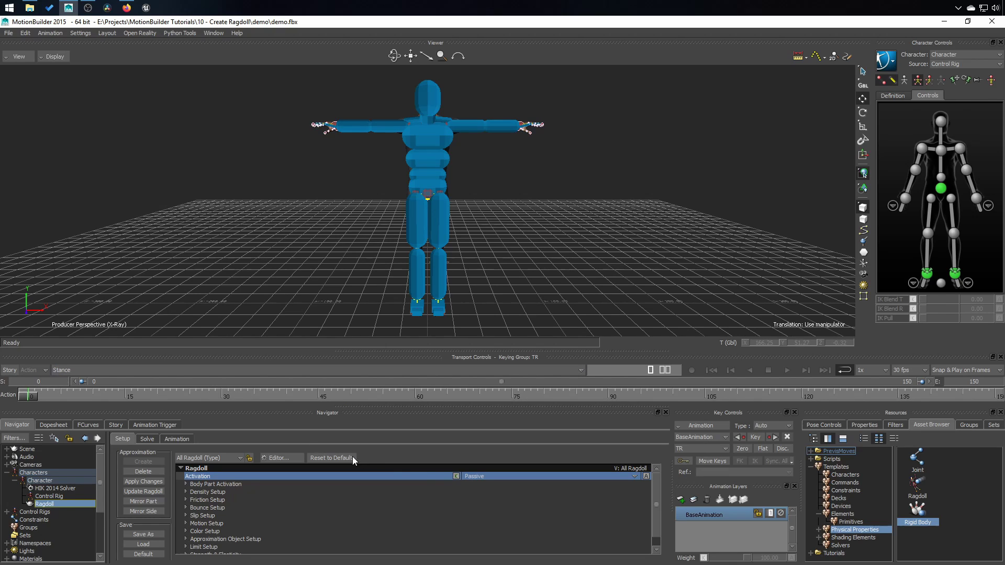
{"action": "left_click", "coordinate": [470, 477]}
{"action": "left_click", "coordinate": [482, 493]}
{"action": "left_click", "coordinate": [186, 484]}
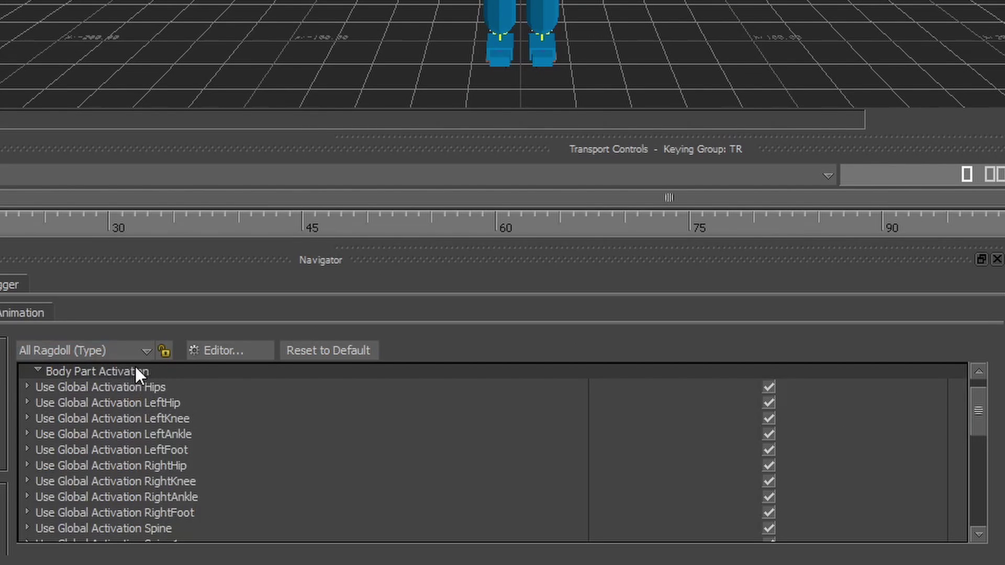
{"action": "left_click", "coordinate": [111, 390]}
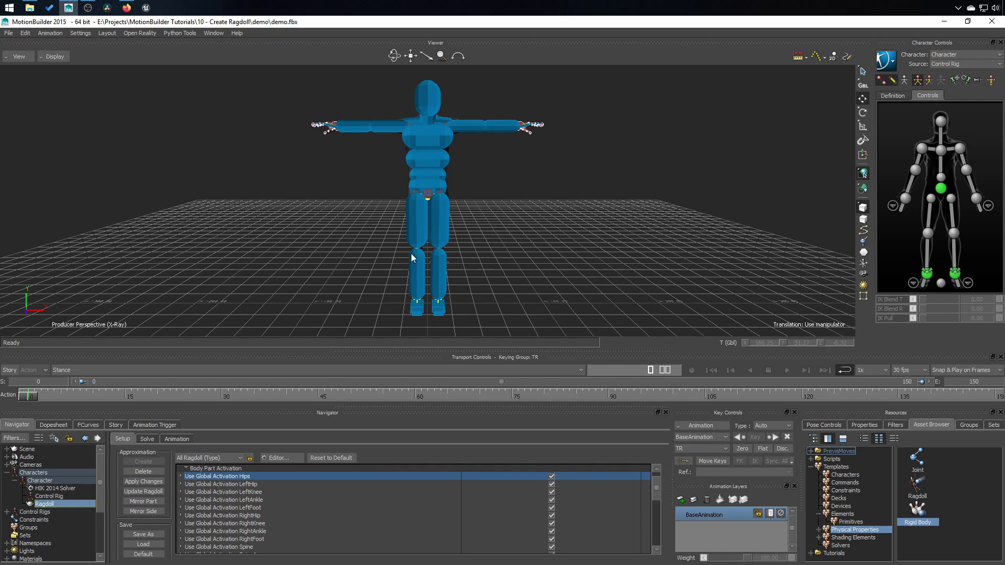
{"action": "left_click", "coordinate": [180, 476]}
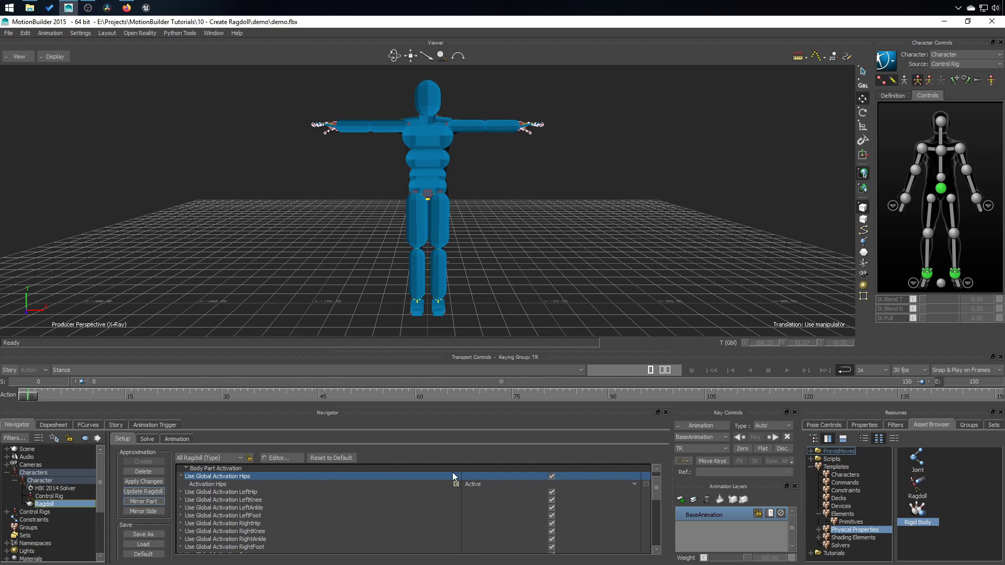
{"action": "left_click", "coordinate": [552, 476]}
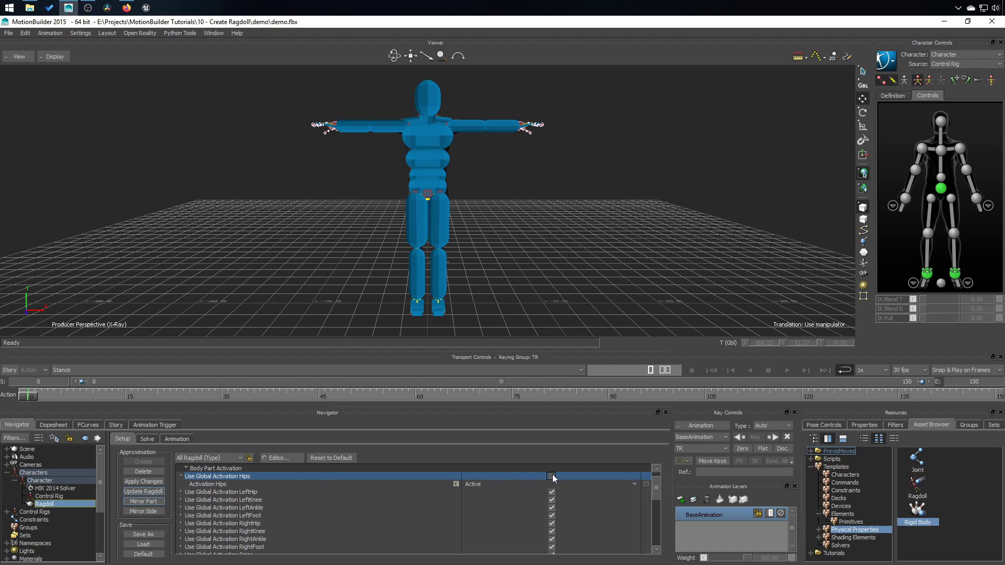
{"action": "left_click", "coordinate": [230, 484]}
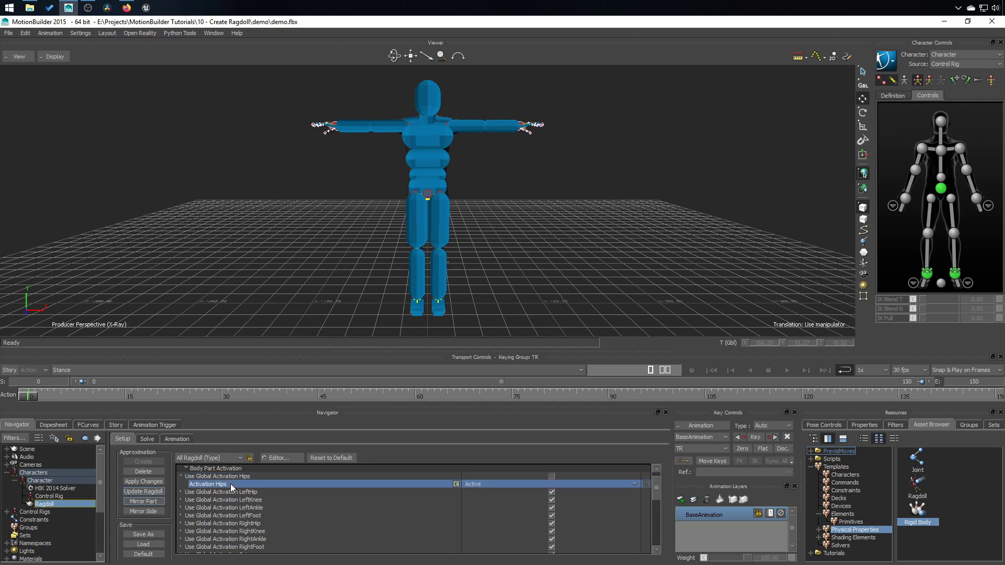
{"action": "left_click", "coordinate": [491, 485]}
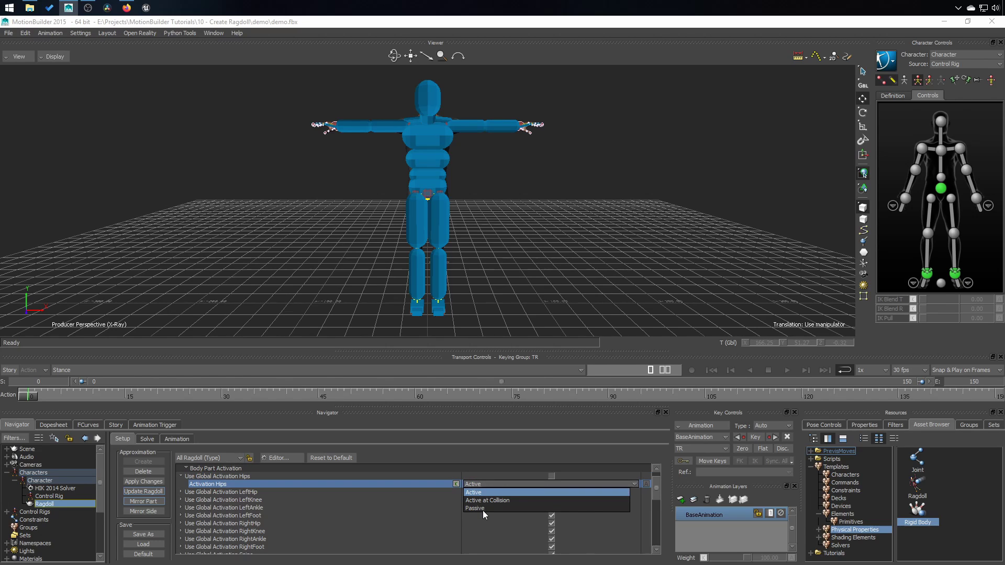
{"action": "left_click", "coordinate": [483, 509]}
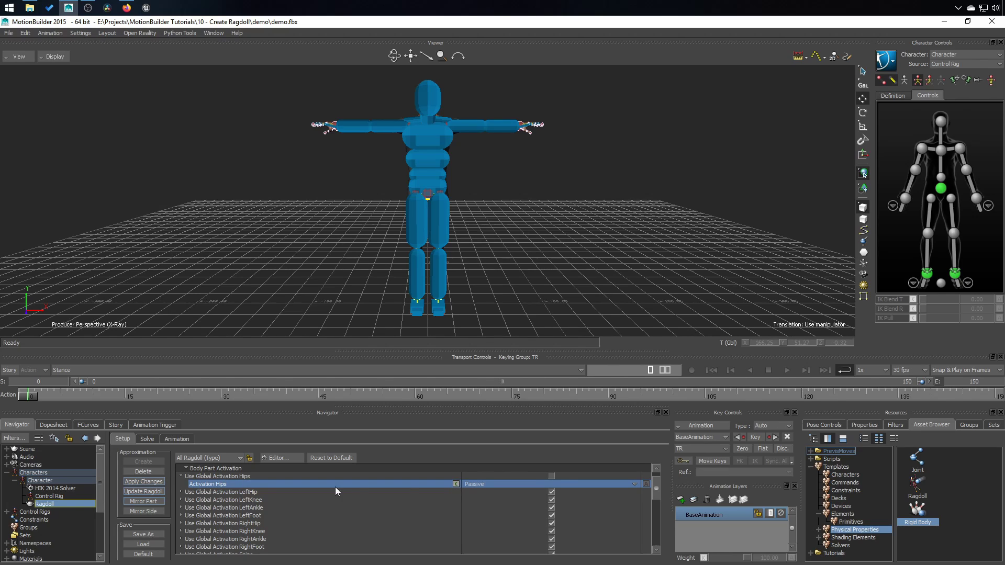
{"action": "left_click", "coordinate": [553, 484]}
{"action": "left_click", "coordinate": [490, 492]}
{"action": "left_click", "coordinate": [181, 477]}
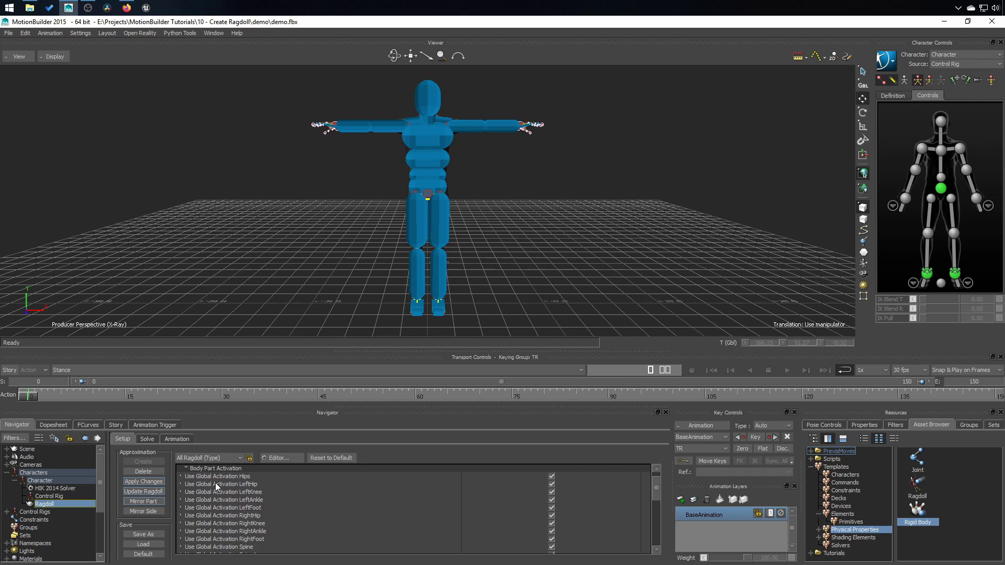
{"action": "left_click", "coordinate": [185, 469]}
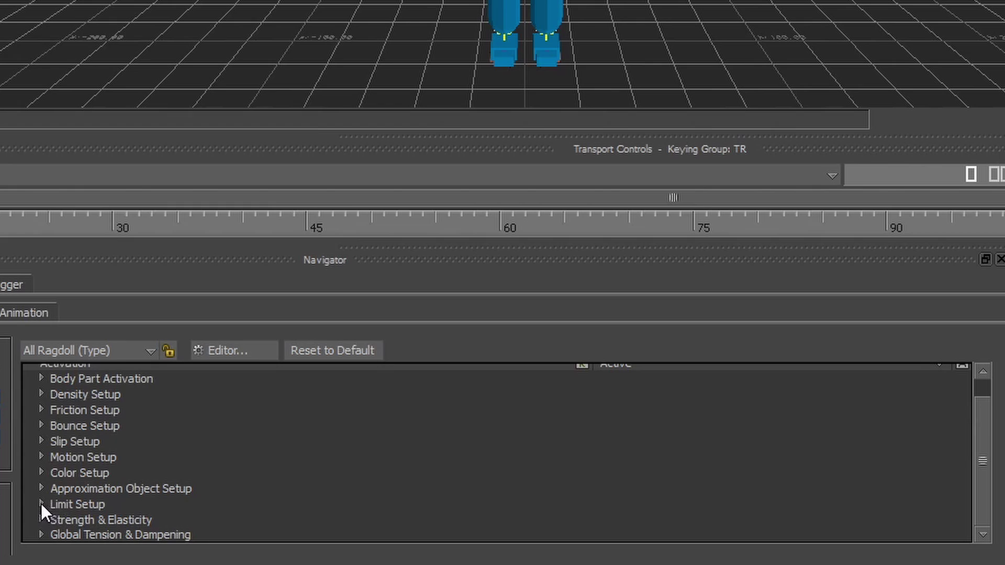
Expand Limit Setup, find the Left Elbow Joint limit rows and select the elbow in the viewer
{"action": "left_click", "coordinate": [41, 503]}
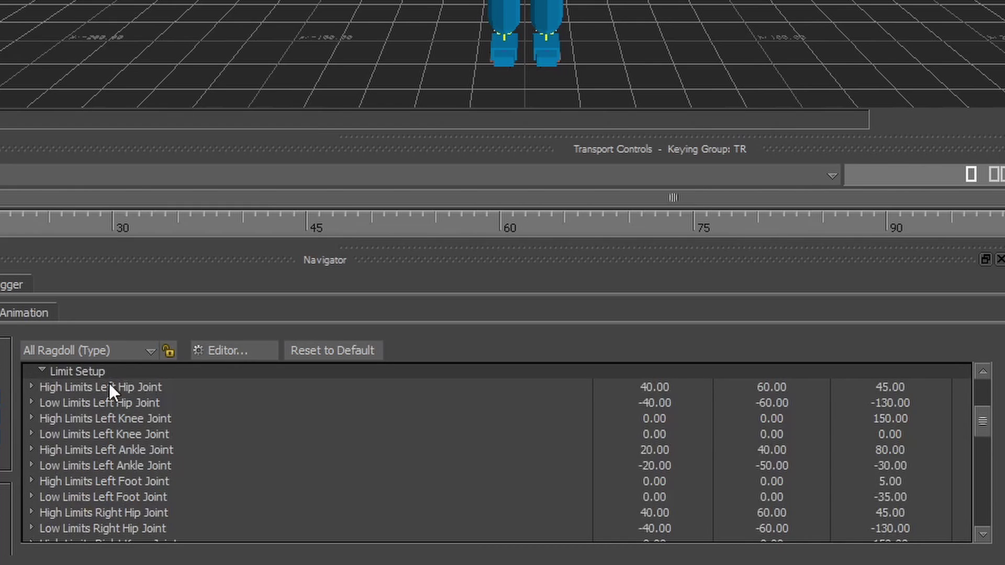
{"action": "left_click", "coordinate": [72, 387]}
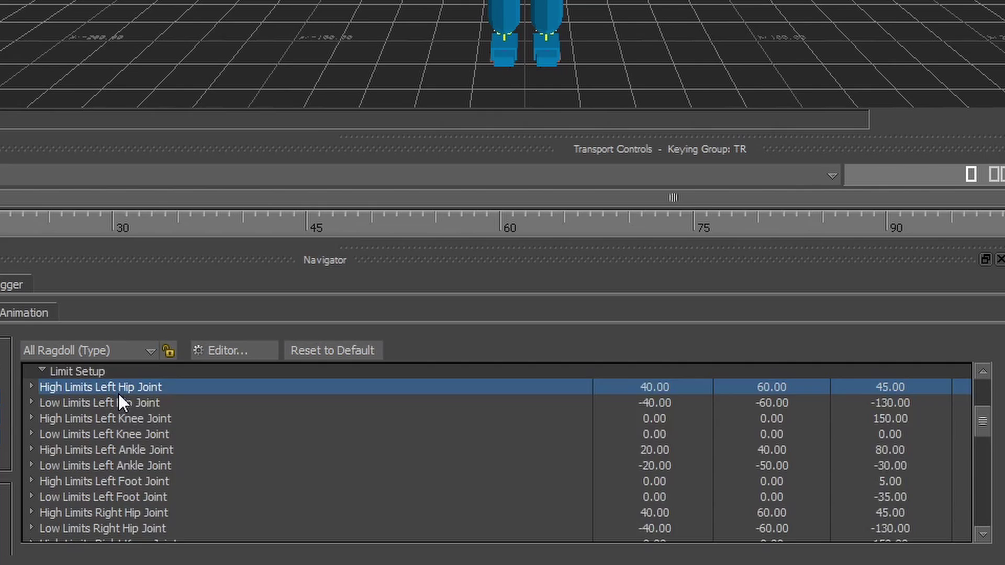
{"action": "scroll", "coordinate": [119, 393], "scroll_direction": "down", "scroll_amount": 5}
{"action": "scroll", "coordinate": [138, 418], "scroll_direction": "down", "scroll_amount": 3}
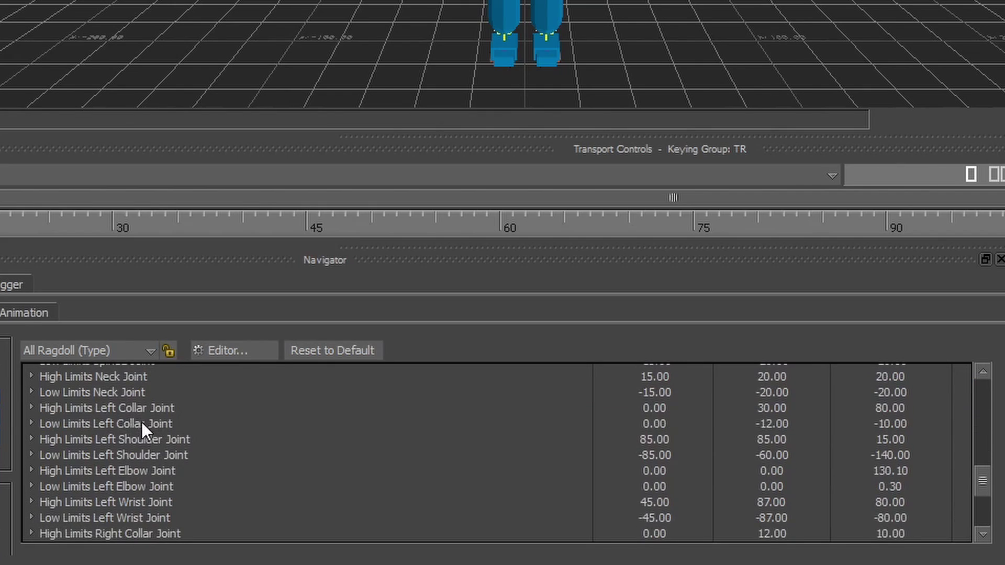
{"action": "left_click", "coordinate": [148, 477]}
{"action": "left_click_drag", "start_coordinate": [359, 174], "coordinate": [378, 203], "text": "ctrl+shift"}
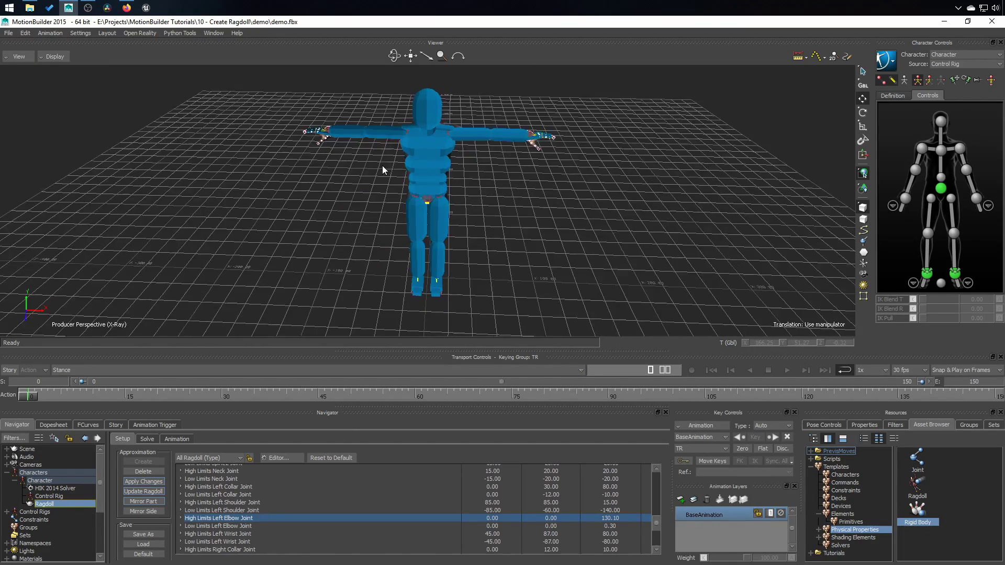
{"action": "left_click", "coordinate": [350, 172]}
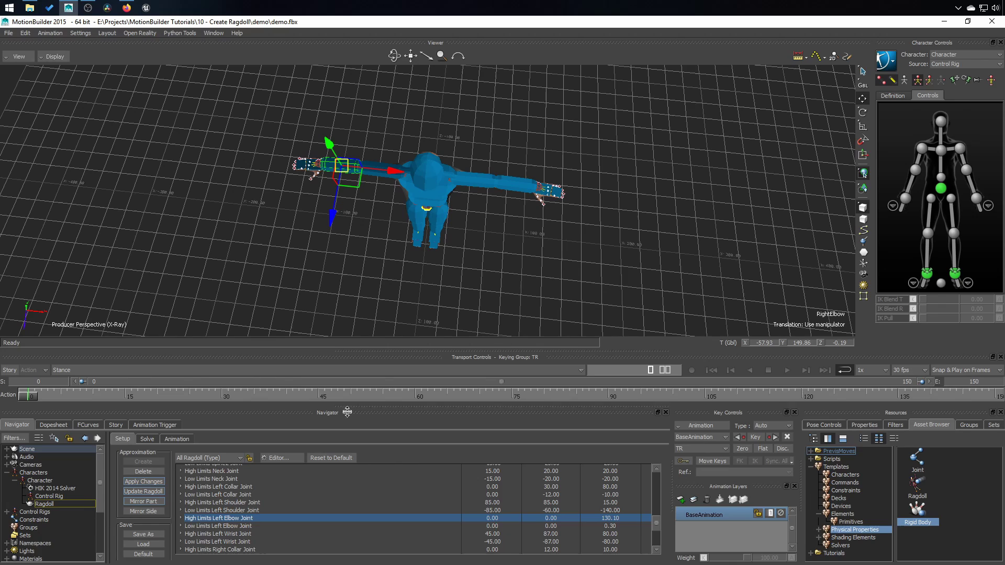
Enter -50 for the Left Elbow low limit, then set its third low-limit value to 0
{"action": "left_click", "coordinate": [610, 528]}
{"action": "type", "text": "-50"}
{"action": "key", "text": "Return"}
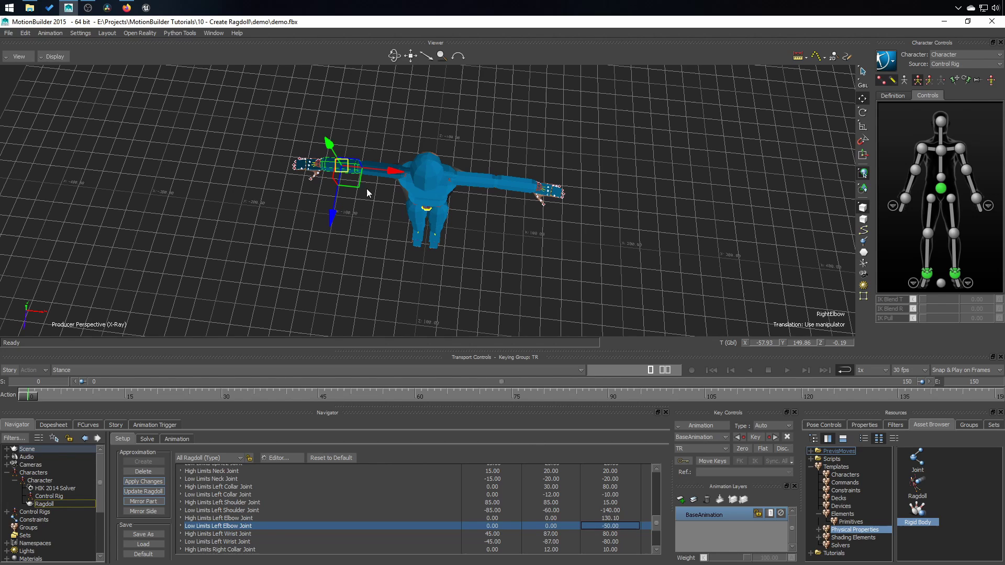
{"action": "key", "text": "r"}
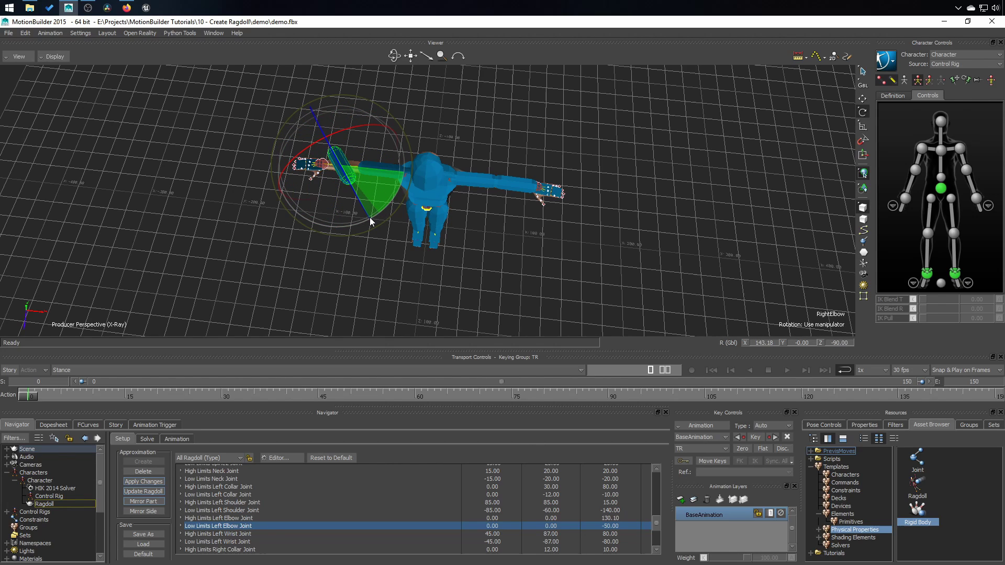
{"action": "double_click", "coordinate": [612, 524]}
{"action": "type", "text": "0"}
{"action": "key", "text": "Return"}
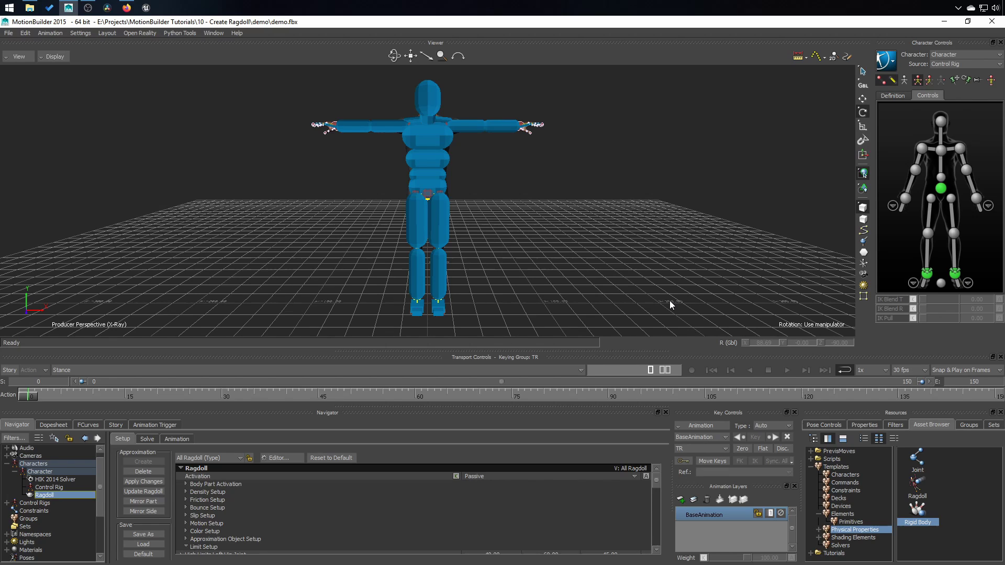
Select the chest effector, switch to the Run take and store its pose as a new pose
{"action": "left_click", "coordinate": [941, 150]}
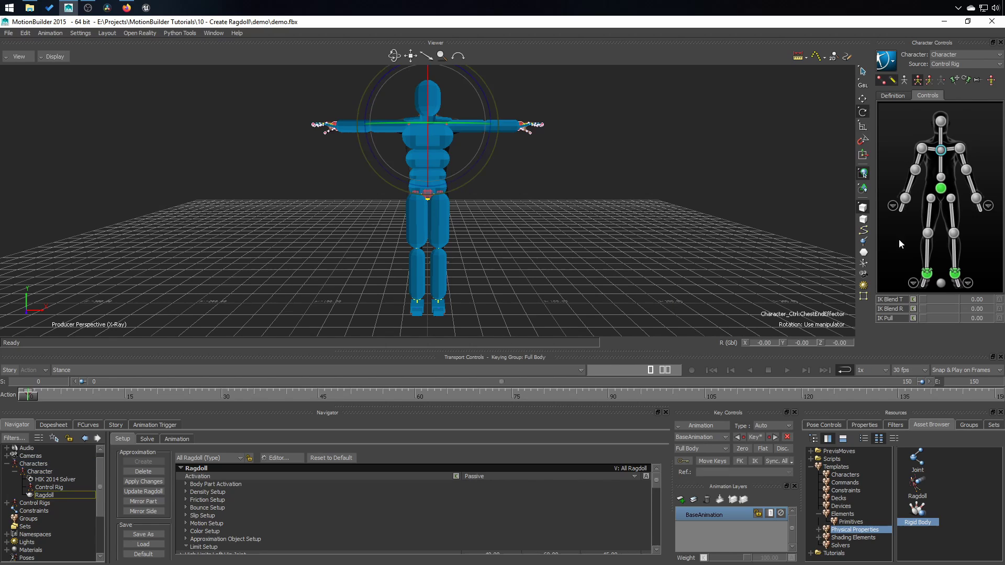
{"action": "left_click", "coordinate": [141, 370]}
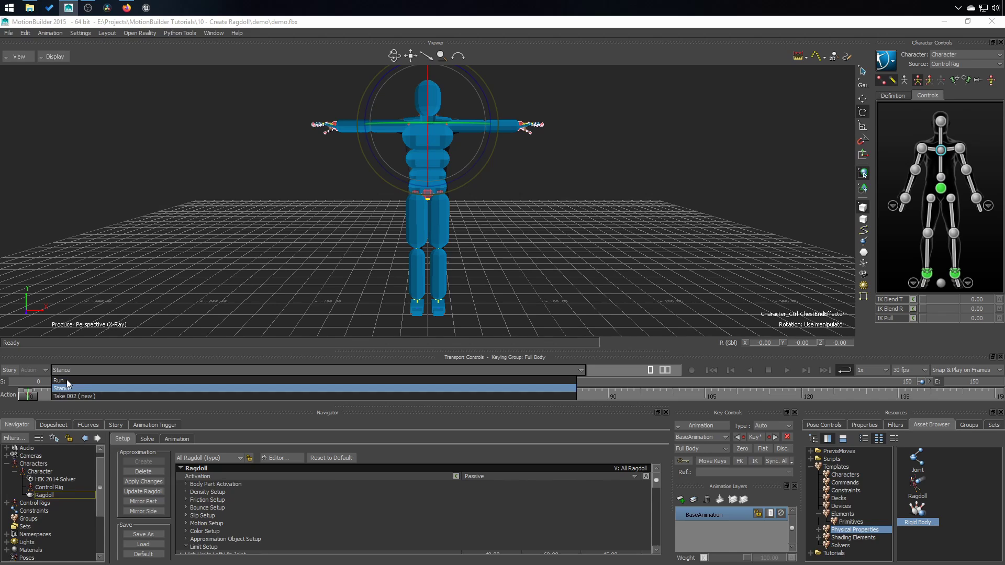
{"action": "left_click", "coordinate": [63, 381]}
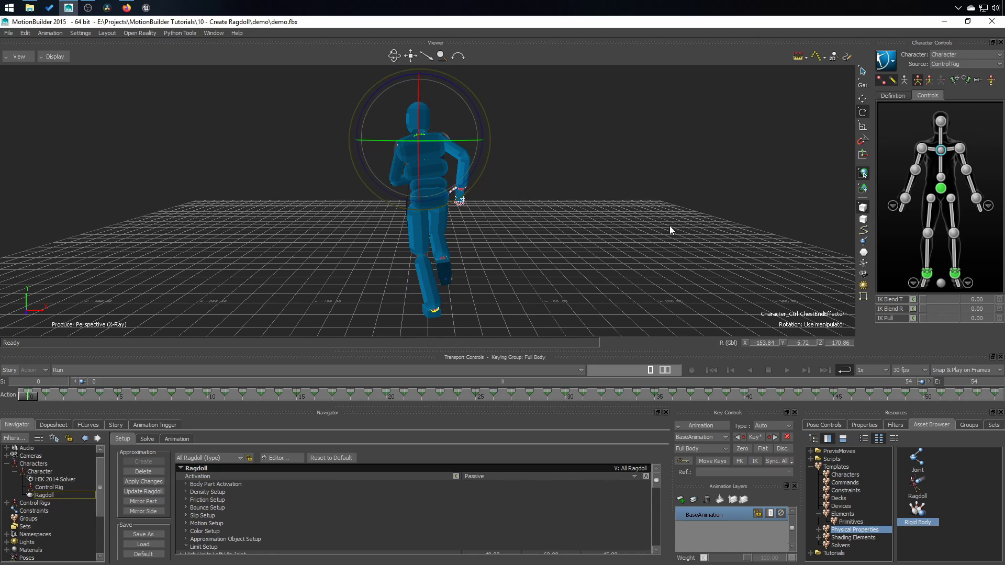
{"action": "left_click", "coordinate": [826, 425]}
{"action": "left_click", "coordinate": [815, 519]}
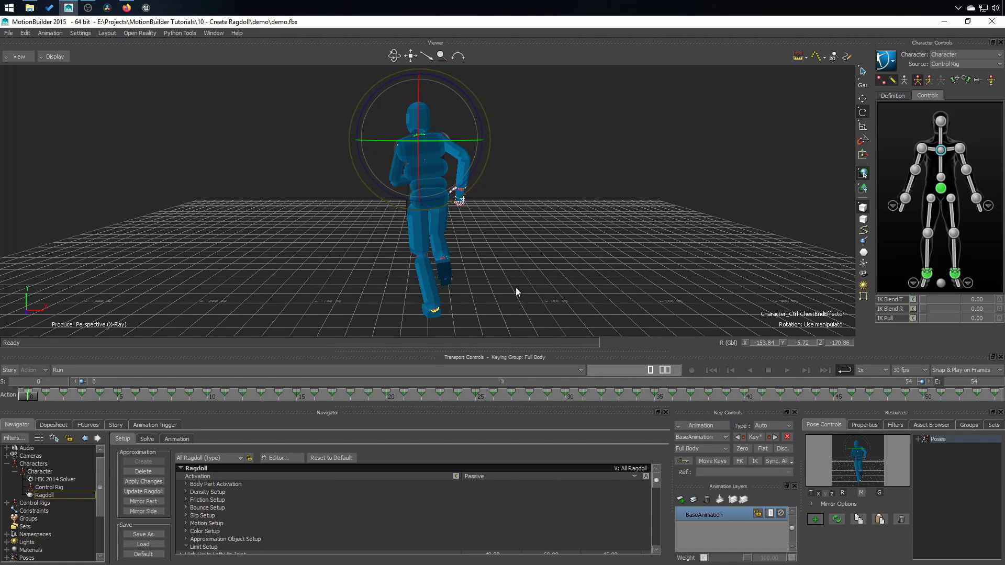
Switch back to the Stance take and deselect the chest effector
{"action": "left_click", "coordinate": [124, 370]}
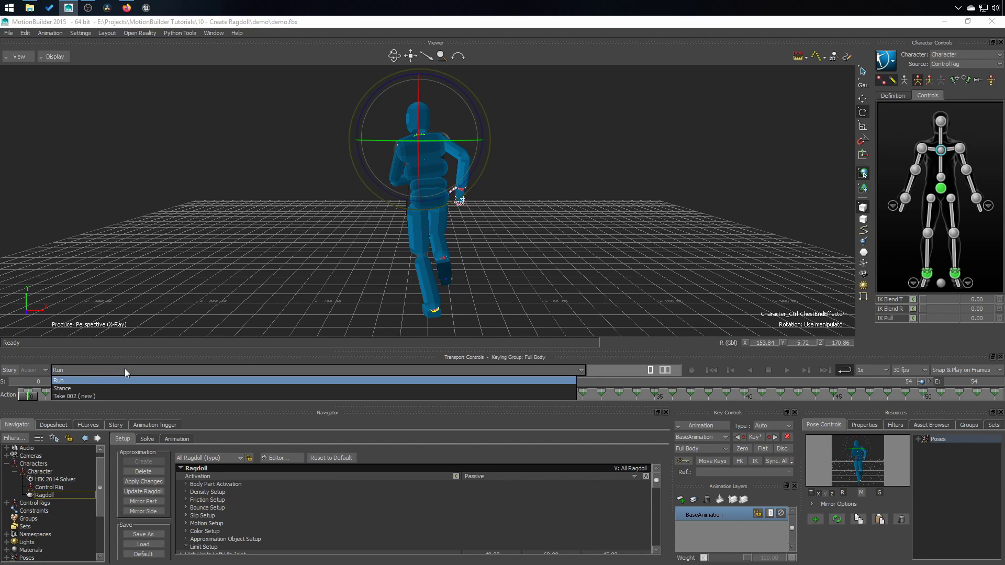
{"action": "left_click", "coordinate": [68, 388]}
{"action": "left_click", "coordinate": [609, 251]}
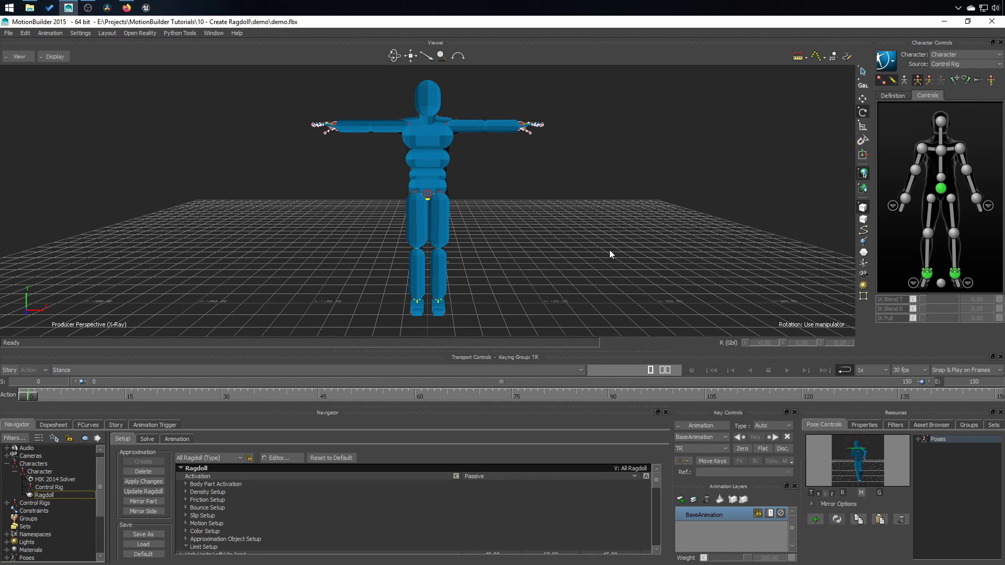
{"action": "scroll", "coordinate": [45, 510], "scroll_direction": "down", "scroll_amount": 2}
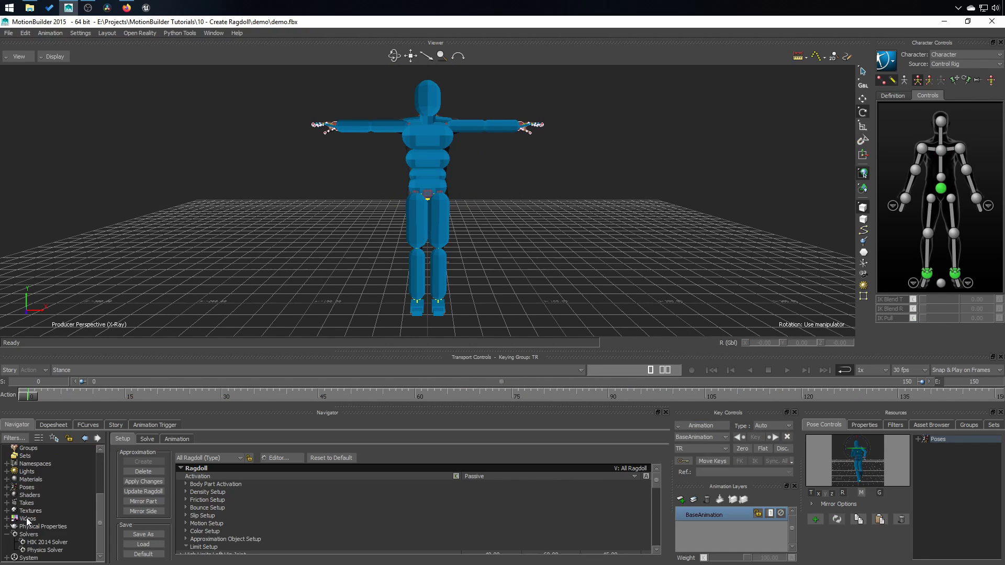
{"action": "scroll", "coordinate": [45, 503], "scroll_direction": "up", "scroll_amount": 2}
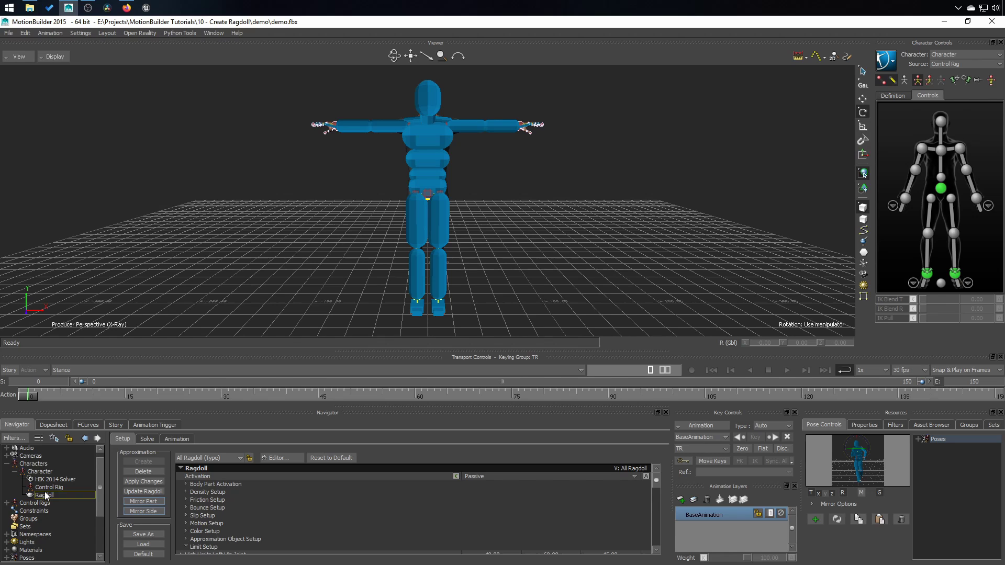
Drag Character Pose from the pose library into the Ragdoll's Pose System with Match and Show on
{"action": "left_click", "coordinate": [45, 493]}
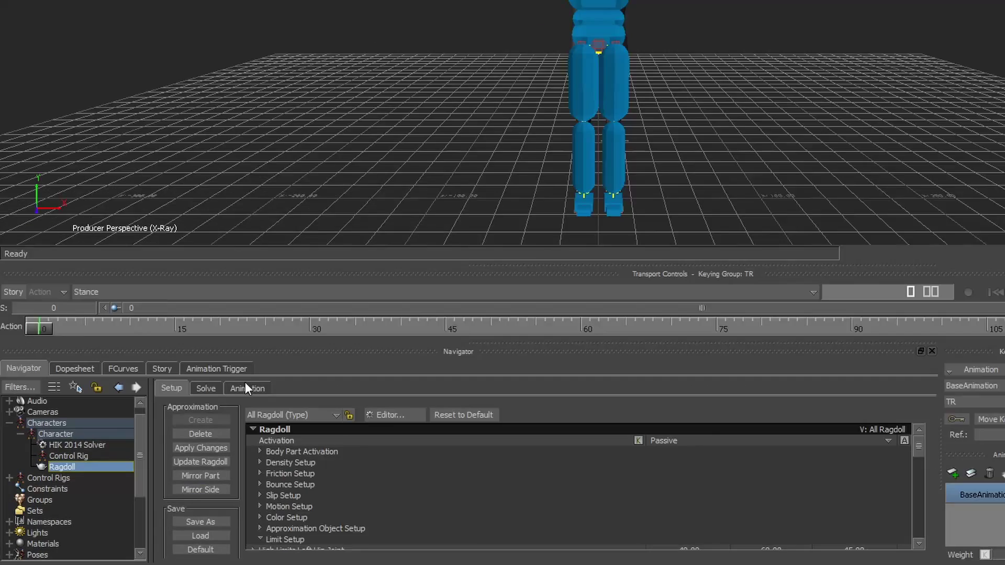
{"action": "left_click", "coordinate": [246, 388]}
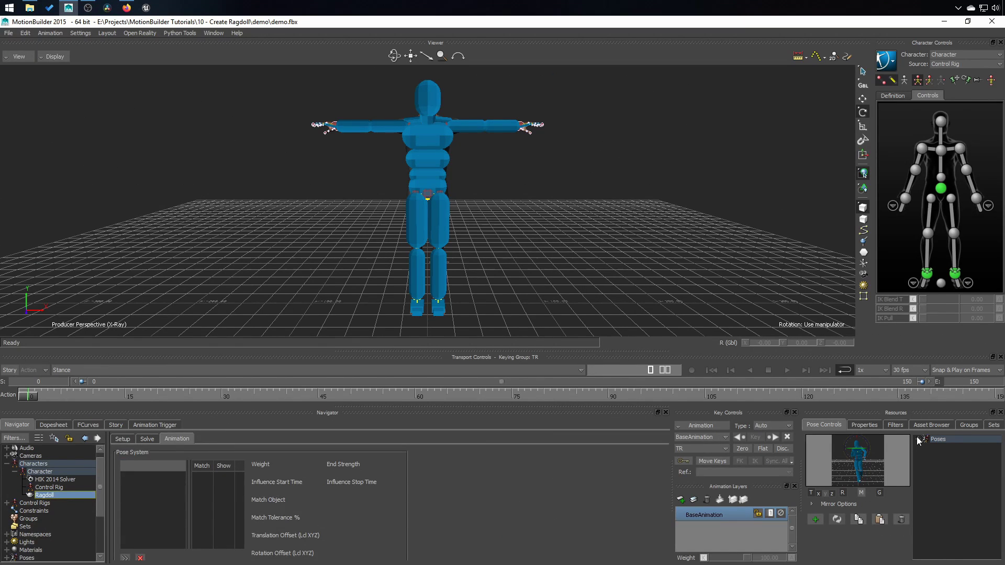
{"action": "left_click", "coordinate": [919, 439]}
{"action": "left_click_drag", "start_coordinate": [957, 447], "coordinate": [144, 486]}
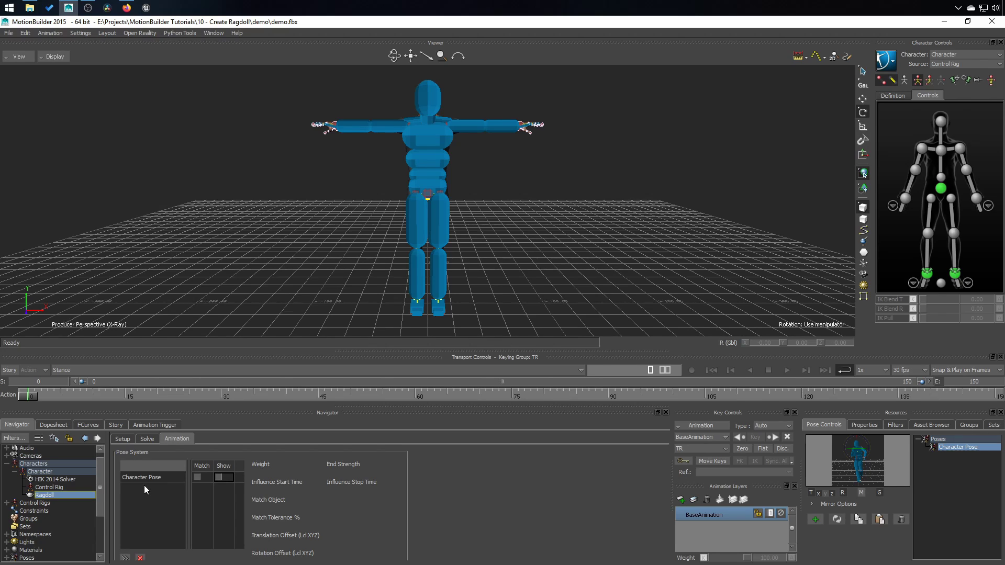
{"action": "left_click", "coordinate": [197, 477]}
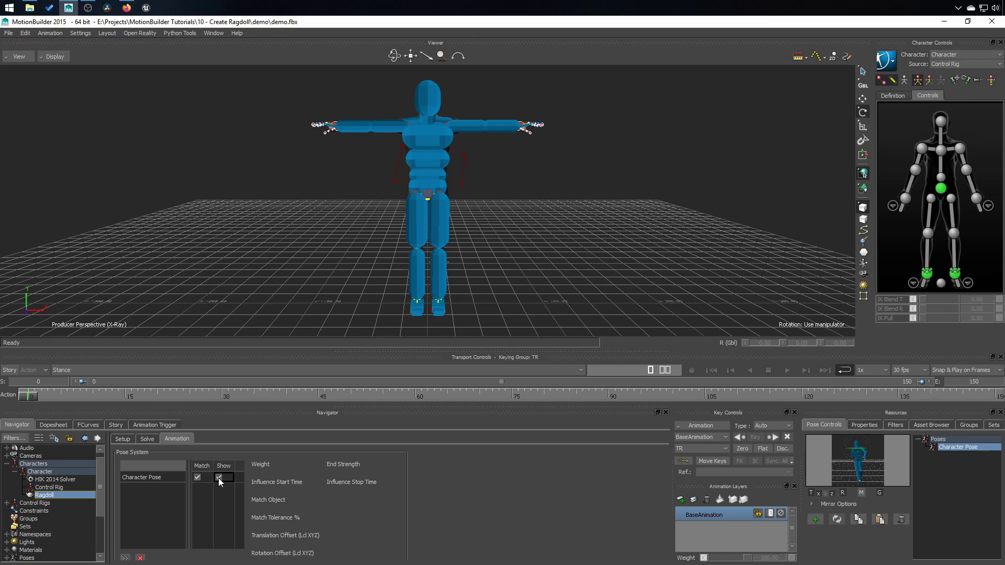
{"action": "middle_click_drag", "start_coordinate": [402, 163], "coordinate": [393, 188]}
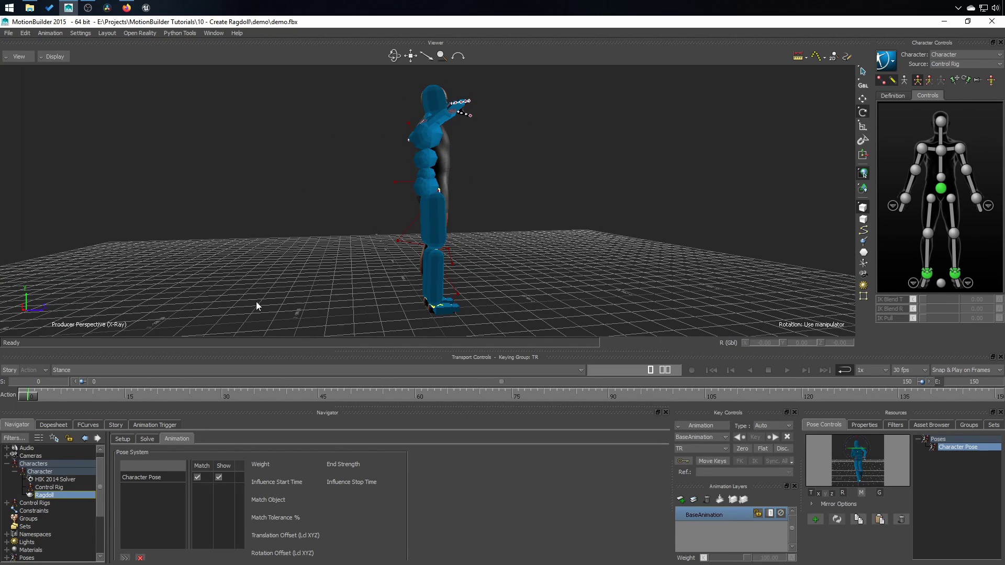
Set the ragdoll's Activation to Active in Ragdoll Setup
{"action": "left_click", "coordinate": [145, 476]}
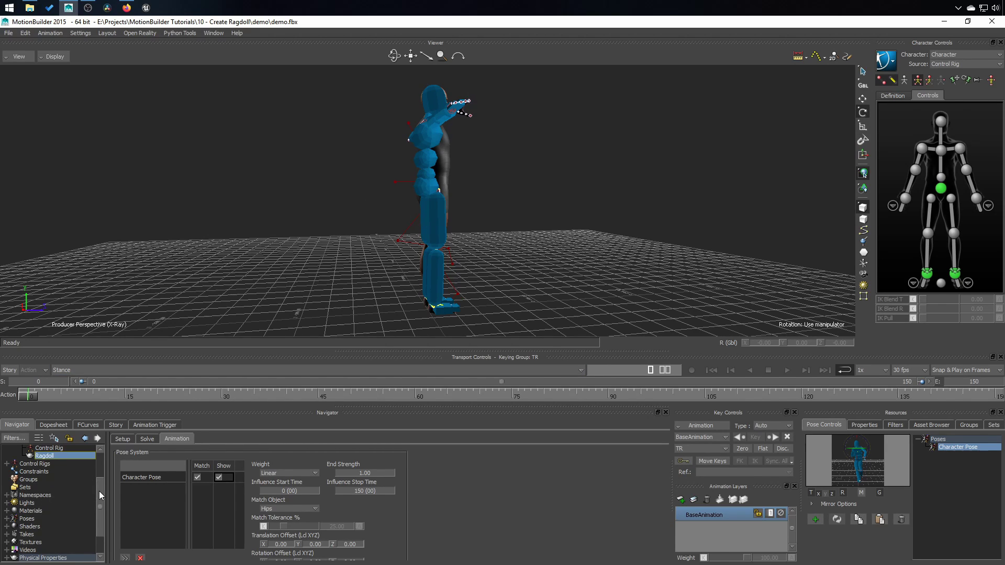
{"action": "left_click_drag", "start_coordinate": [99, 491], "coordinate": [101, 471]}
{"action": "left_click", "coordinate": [124, 438]}
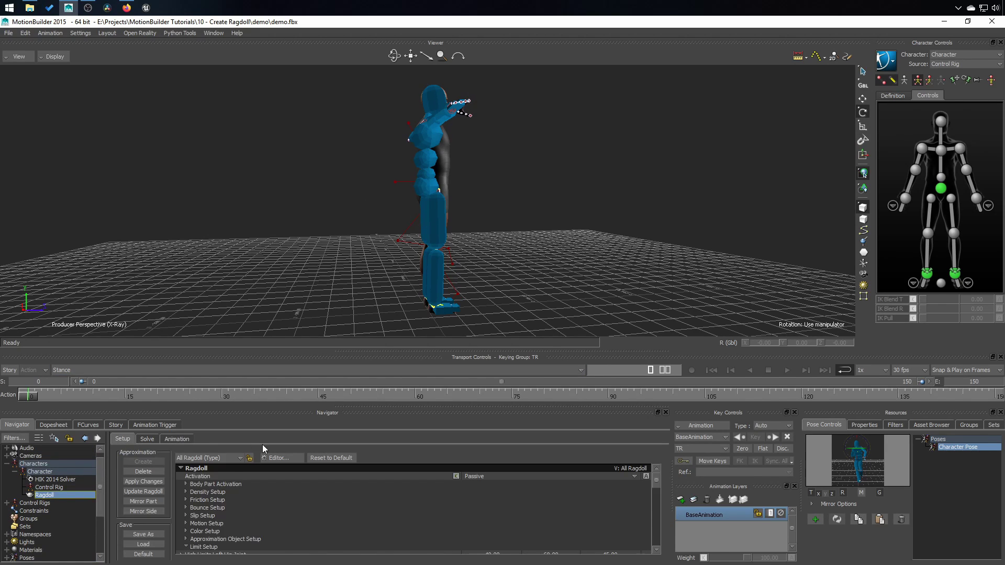
{"action": "left_click", "coordinate": [486, 476]}
{"action": "left_click", "coordinate": [495, 498]}
Turn on the Physics Solver's Online, Live and Recording options, then play the timeline
{"action": "left_click", "coordinate": [183, 439]}
{"action": "scroll", "coordinate": [100, 471], "scroll_direction": "down", "scroll_amount": 5}
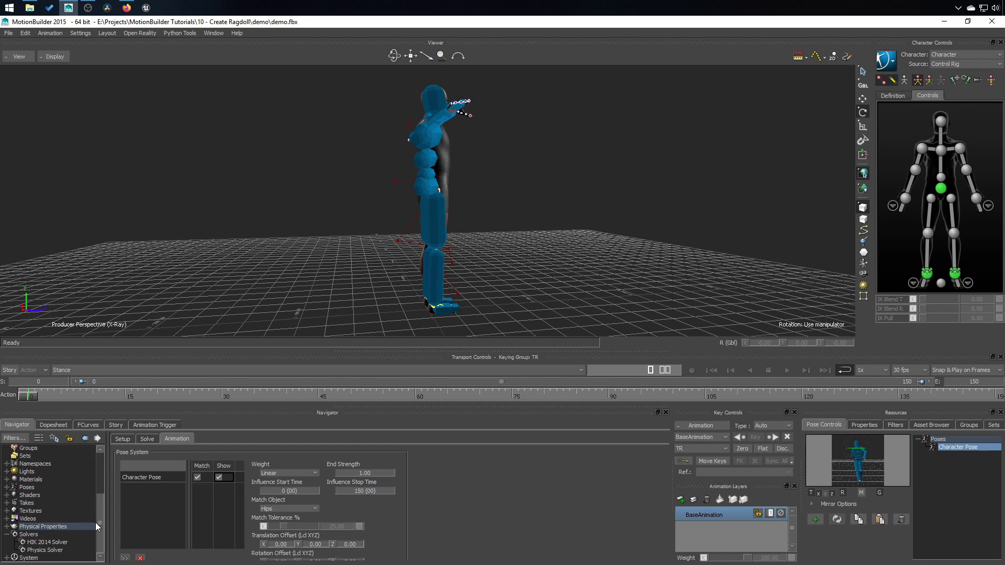
{"action": "left_click", "coordinate": [50, 550]}
{"action": "left_click", "coordinate": [120, 455]}
{"action": "left_click", "coordinate": [120, 467]}
{"action": "left_click", "coordinate": [120, 479]}
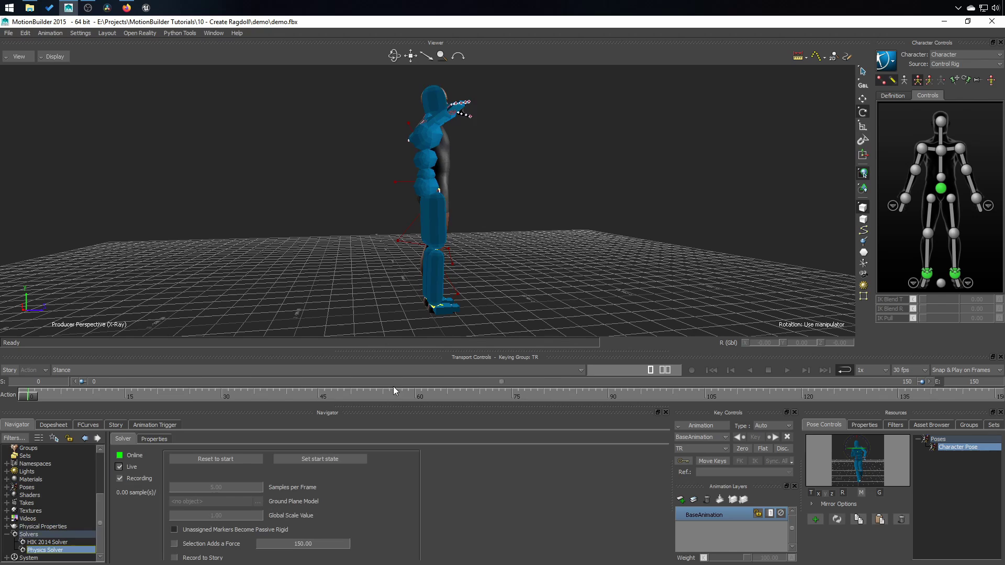
{"action": "left_click", "coordinate": [787, 371]}
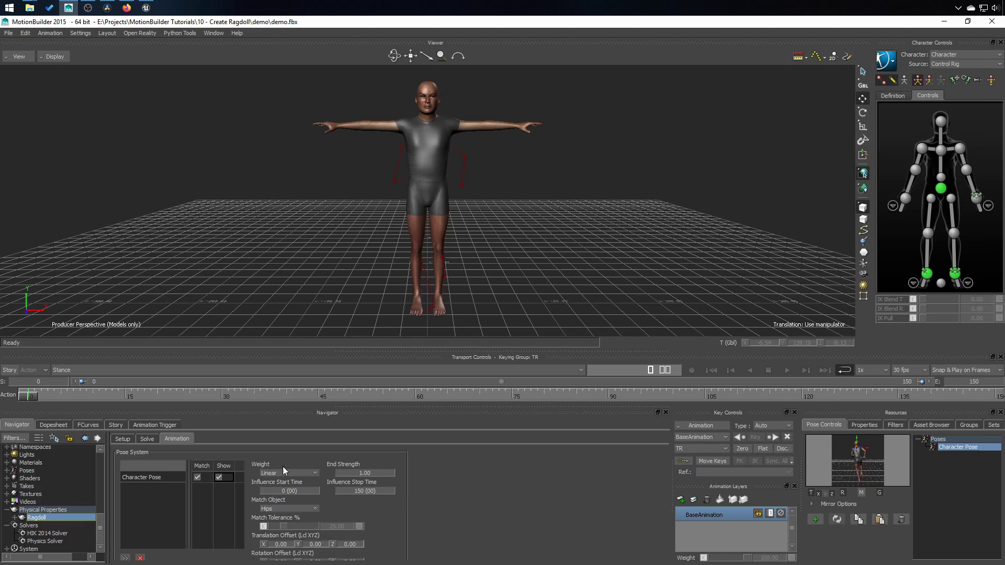
Set the Character Pose weight to Custom and bring up its custom weight curve
{"action": "left_click", "coordinate": [294, 475]}
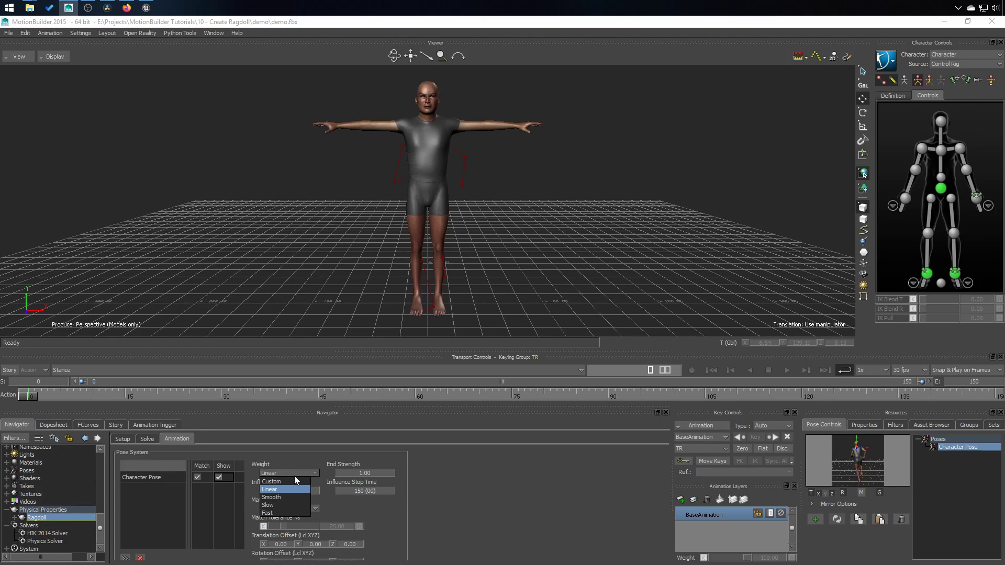
{"action": "left_click", "coordinate": [278, 481]}
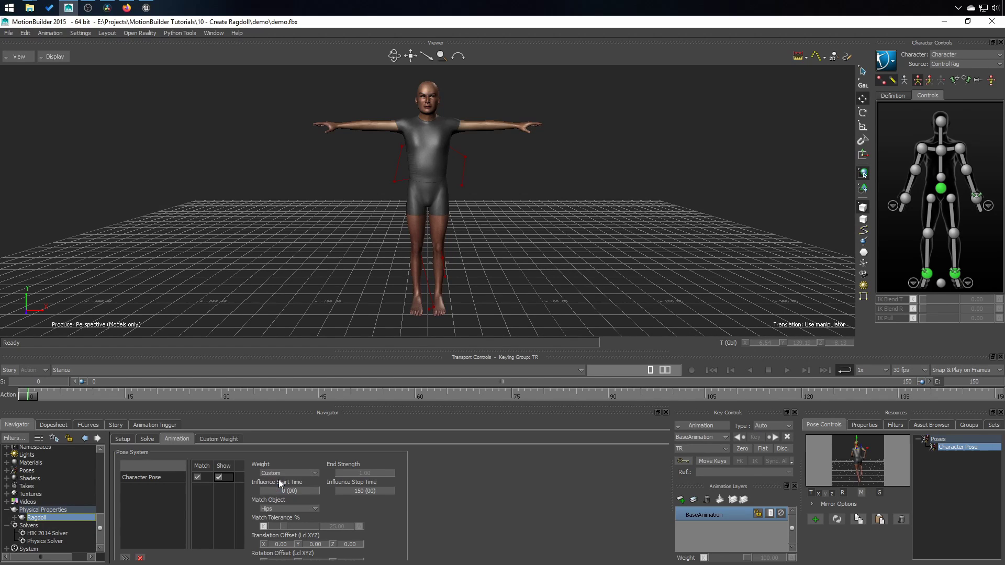
{"action": "left_click", "coordinate": [230, 440]}
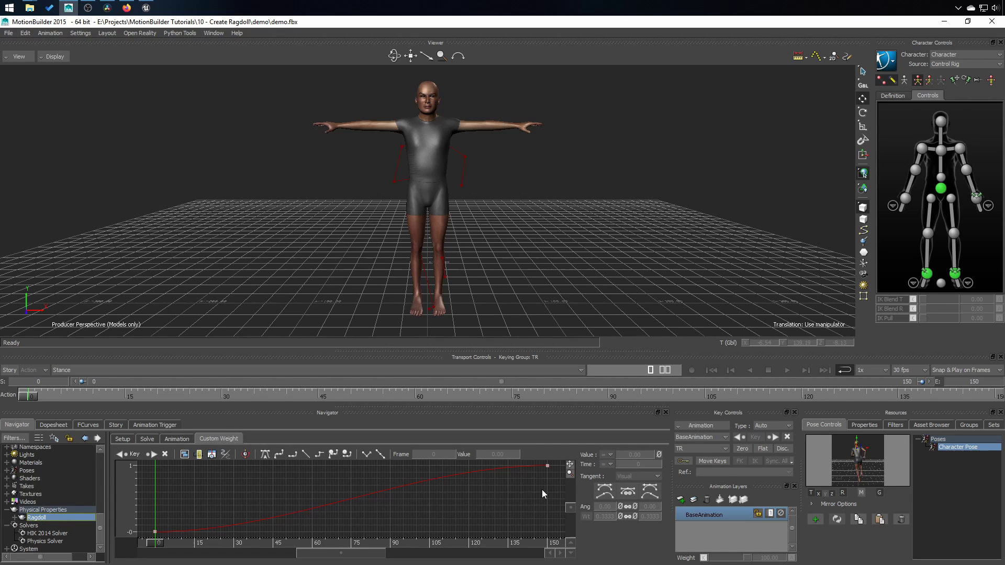
{"action": "left_click_drag", "start_coordinate": [558, 455], "coordinate": [523, 501]}
{"action": "left_click_drag", "start_coordinate": [140, 516], "coordinate": [171, 545]}
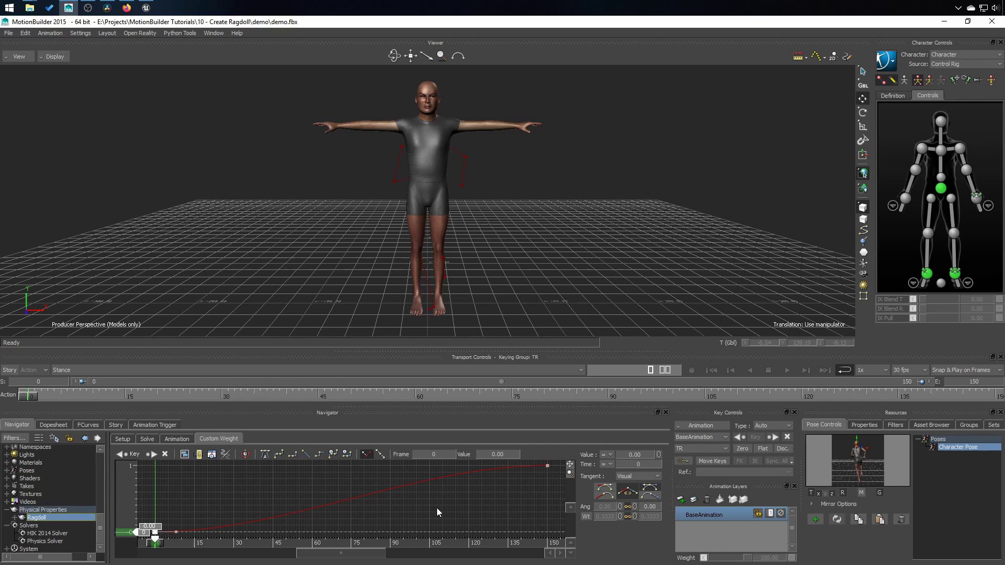
{"action": "left_click", "coordinate": [546, 498]}
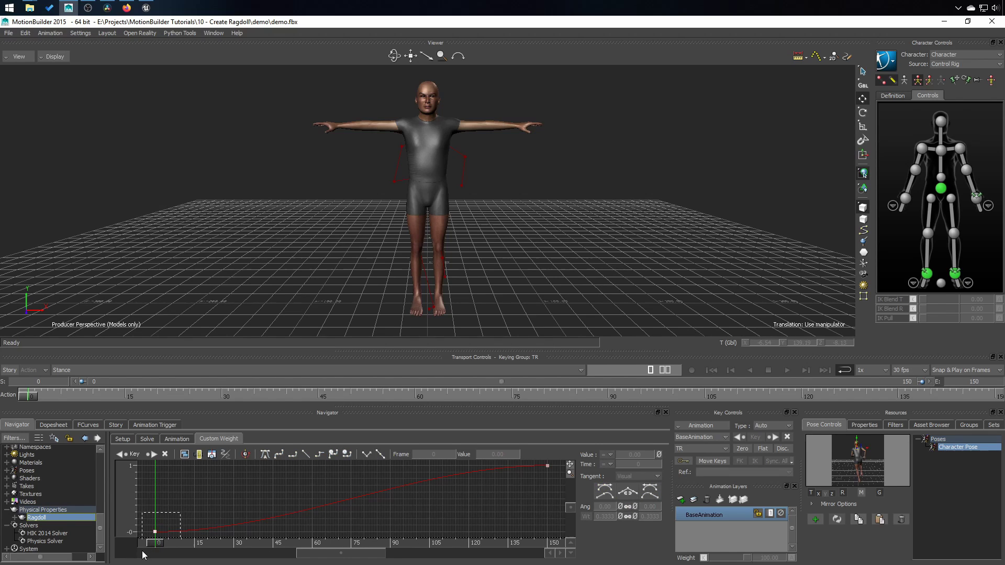
Set both the frame 0 and frame 150 weight keys to 0.5
{"action": "left_click_drag", "start_coordinate": [144, 555], "coordinate": [145, 553]}
{"action": "left_click", "coordinate": [635, 456]}
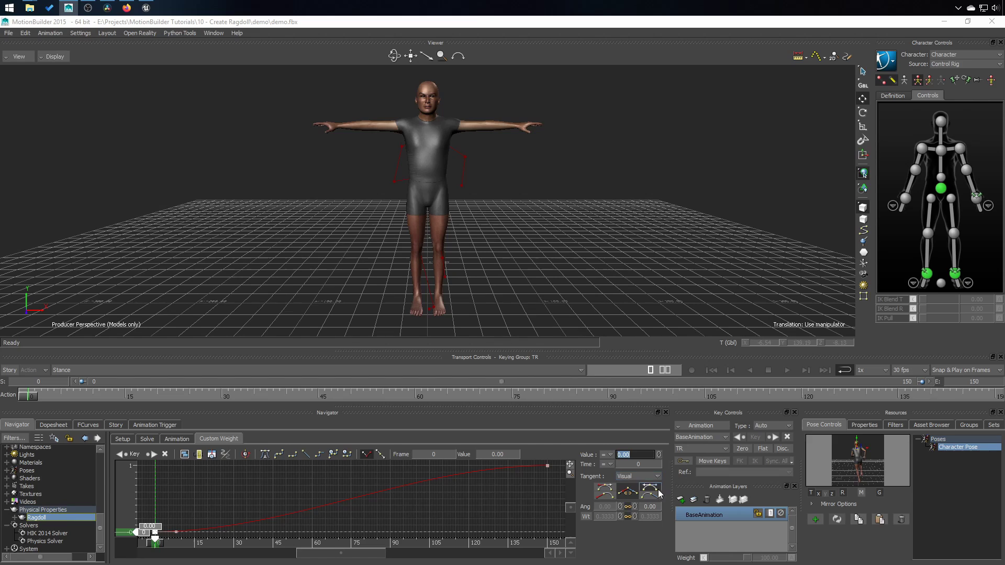
{"action": "type", "text": ".5"}
{"action": "key", "text": "Return"}
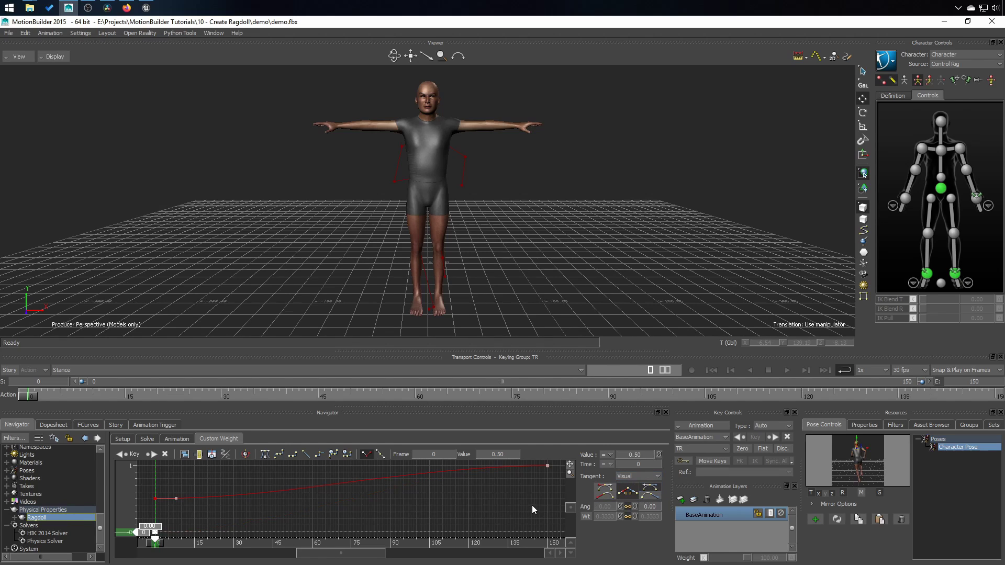
{"action": "left_click_drag", "start_coordinate": [531, 505], "coordinate": [593, 450]}
{"action": "left_click", "coordinate": [643, 455]}
{"action": "type", "text": ".5"}
{"action": "key", "text": "Return"}
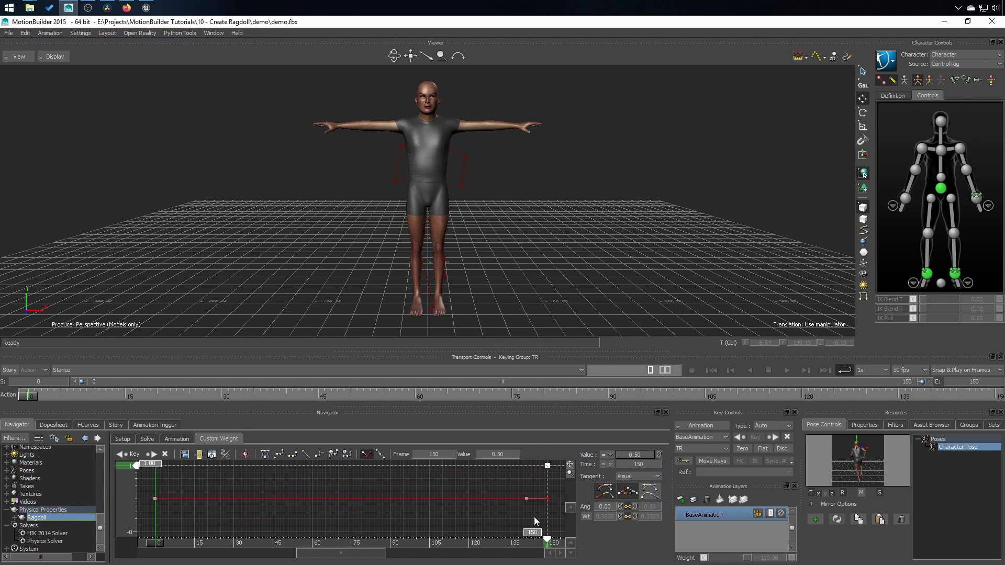
{"action": "left_click", "coordinate": [476, 469]}
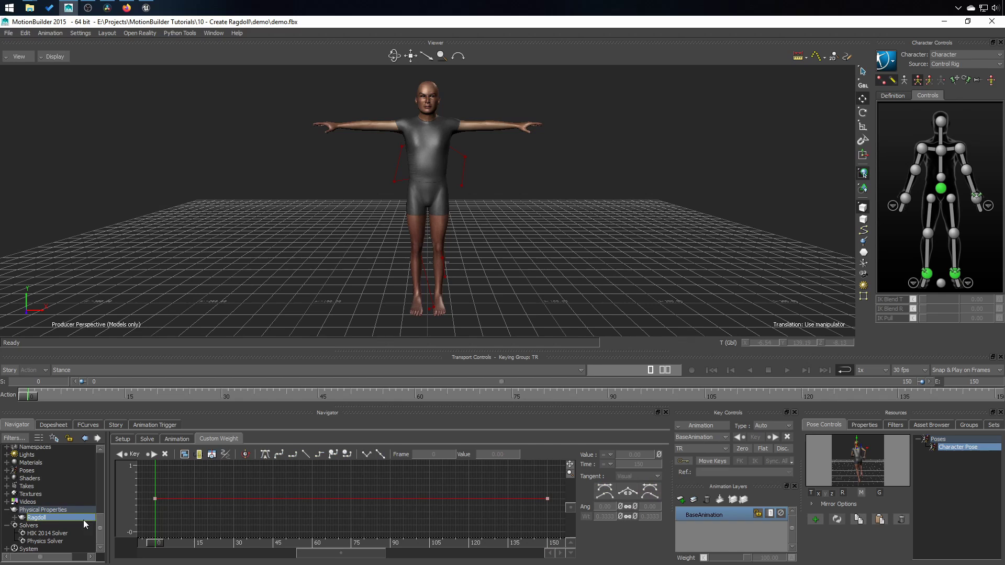
Bring the Physics Solver online and play back the ragdoll falling under the 0.5 pose weight
{"action": "left_click", "coordinate": [46, 541]}
{"action": "left_click", "coordinate": [119, 466]}
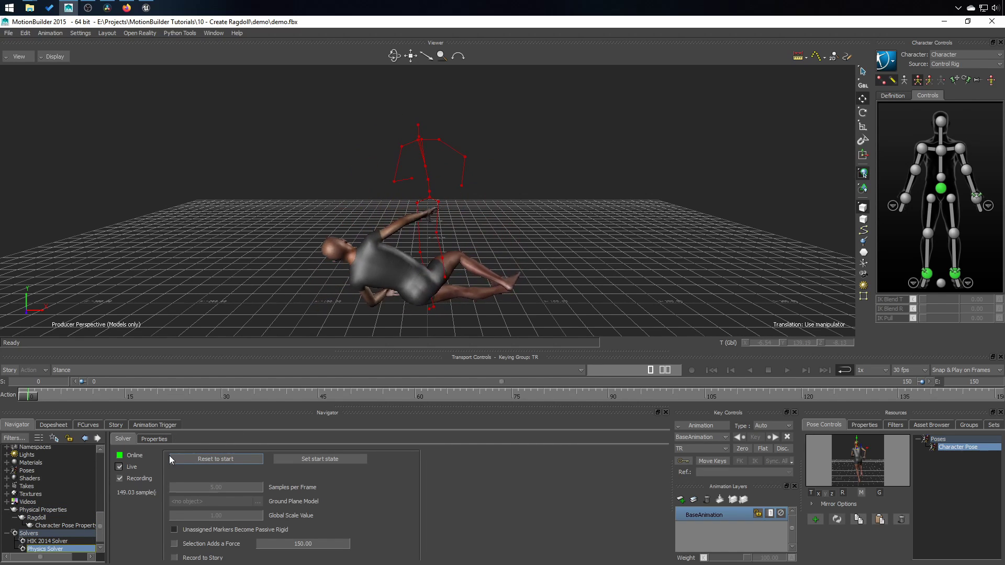
{"action": "left_click", "coordinate": [786, 371]}
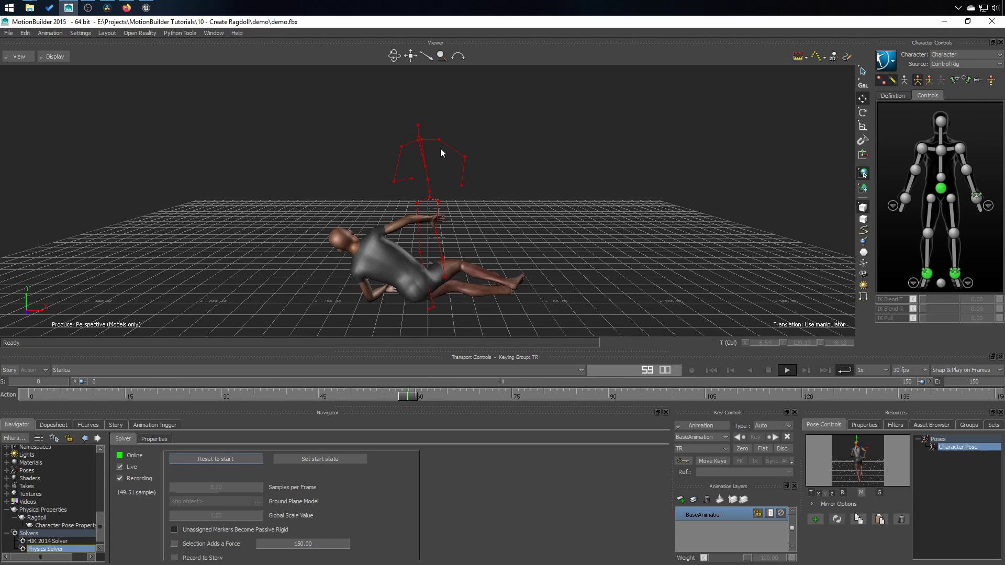
{"action": "left_click", "coordinate": [38, 518]}
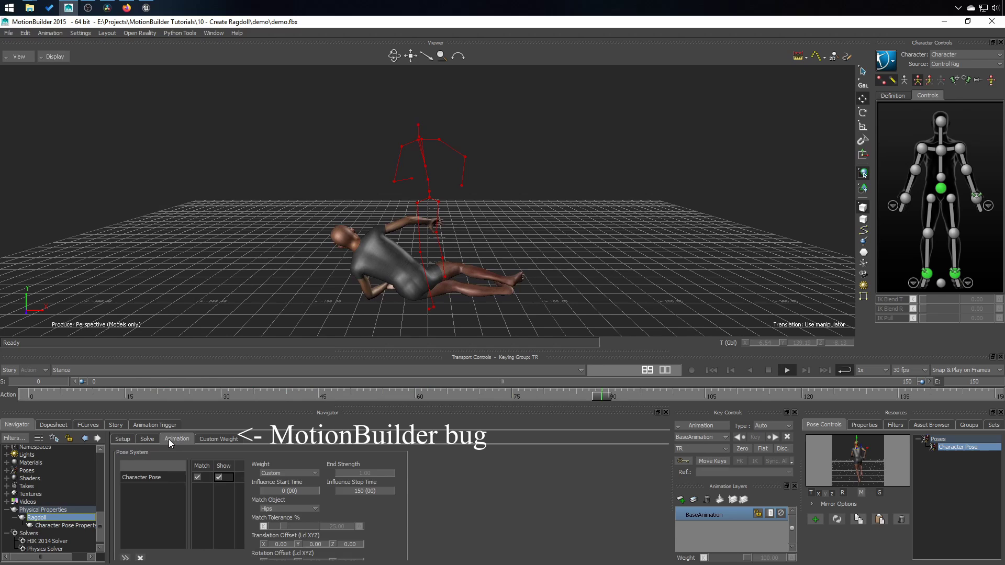
Raise all Character Pose custom weight keys to 0.80, then to 1.00
{"action": "left_click", "coordinate": [169, 439]}
{"action": "left_click", "coordinate": [212, 438]}
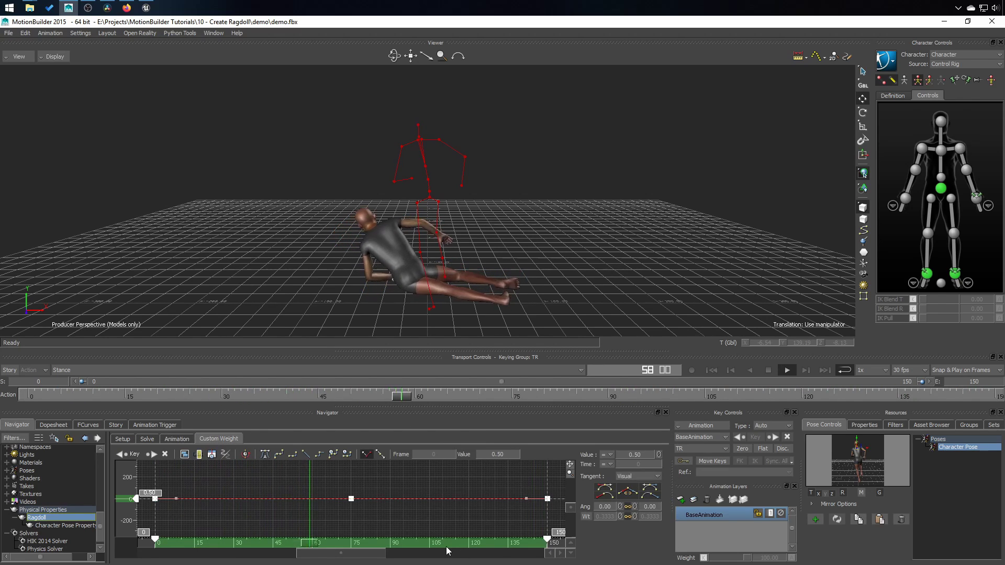
{"action": "left_click", "coordinate": [542, 469]}
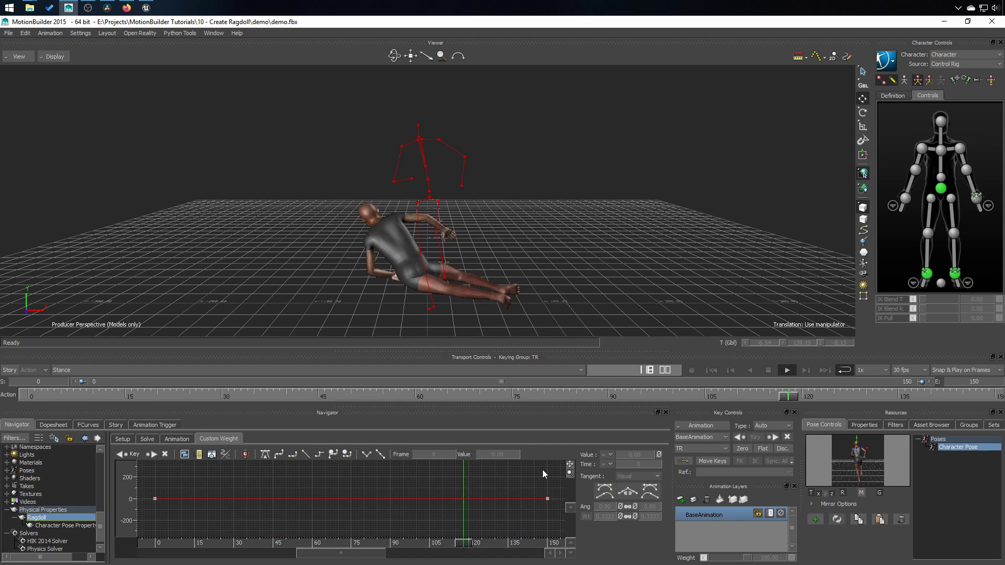
{"action": "left_click_drag", "start_coordinate": [550, 480], "coordinate": [409, 538]}
{"action": "key", "text": "ctrl+a"}
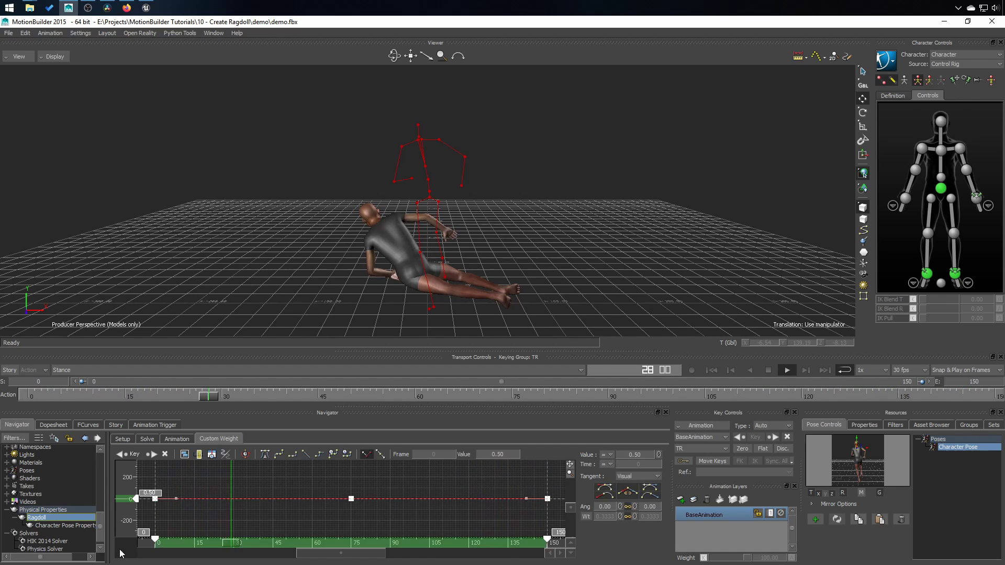
{"action": "left_click", "coordinate": [641, 454]}
{"action": "type", "text": ".8"}
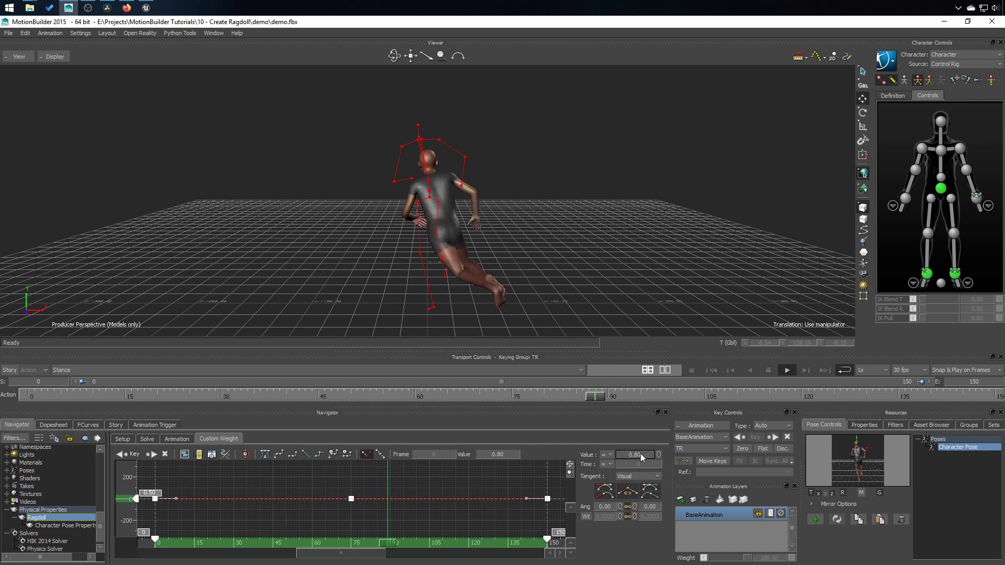
{"action": "key", "text": "Return"}
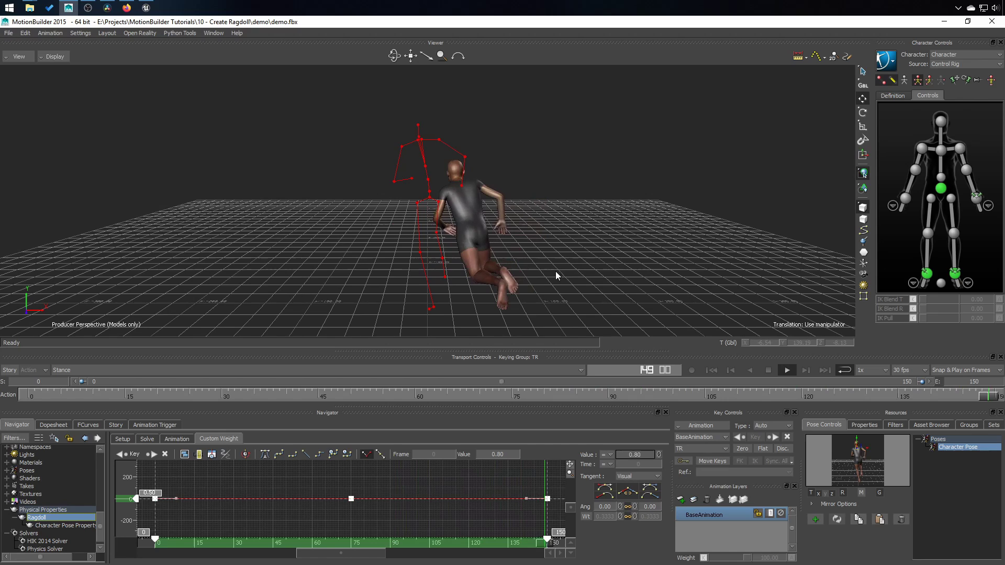
{"action": "left_click", "coordinate": [635, 454]}
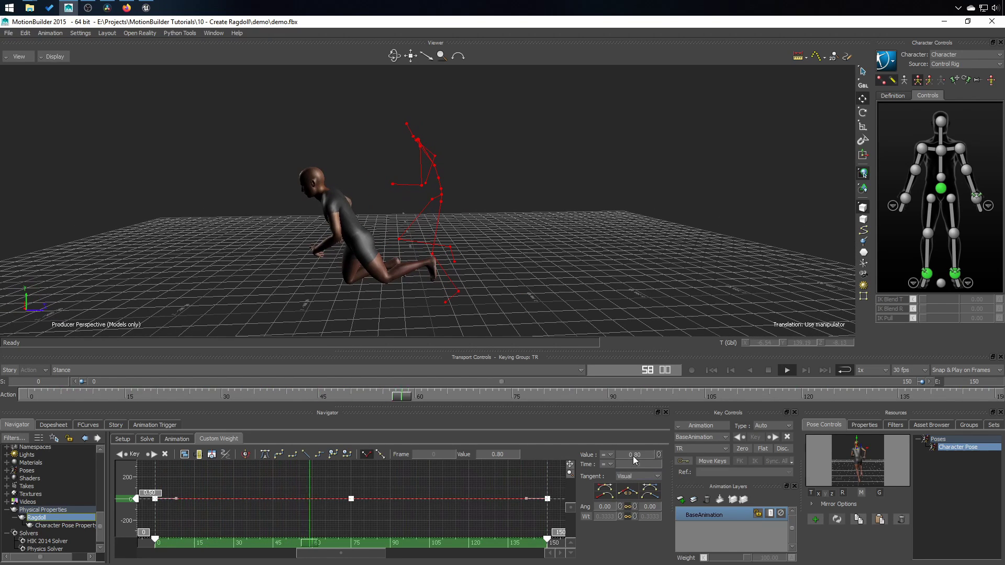
{"action": "type", "text": "1"}
{"action": "key", "text": "Return"}
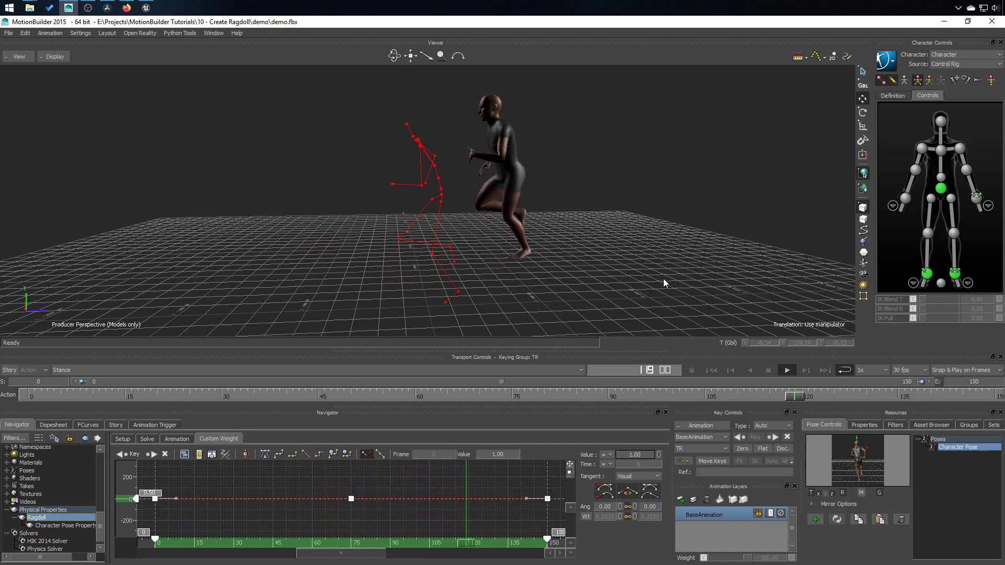
Toggle X-Ray display to check the character's head, then deselect the curve keys
{"action": "key", "text": "ctrl+a"}
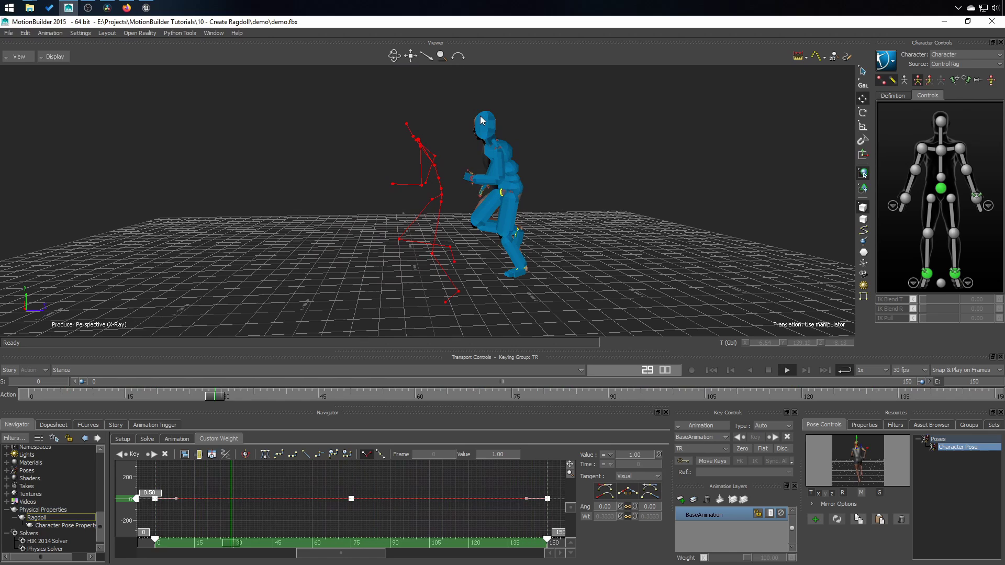
{"action": "left_click", "coordinate": [475, 131]}
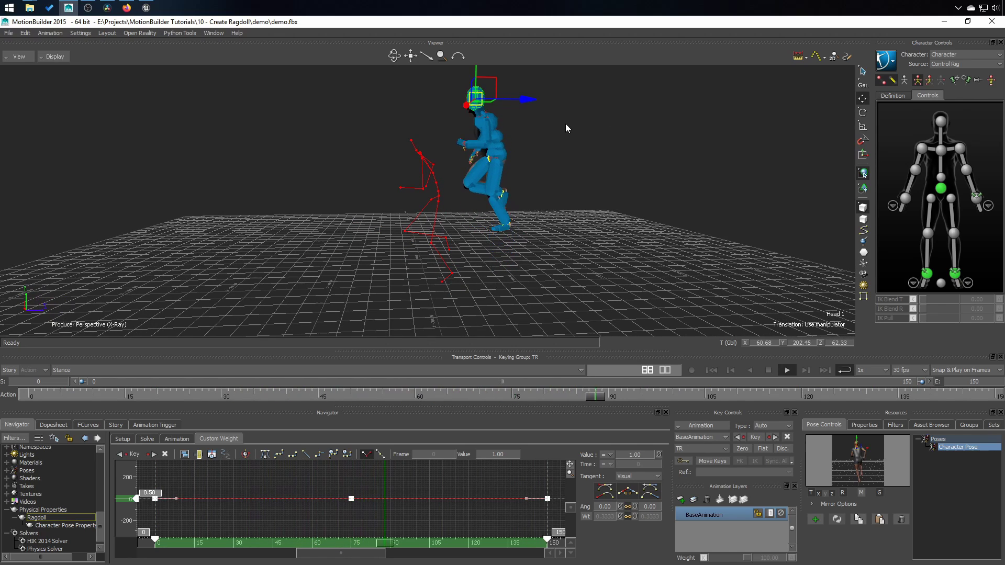
{"action": "left_click", "coordinate": [565, 128]}
{"action": "key", "text": "ctrl+a"}
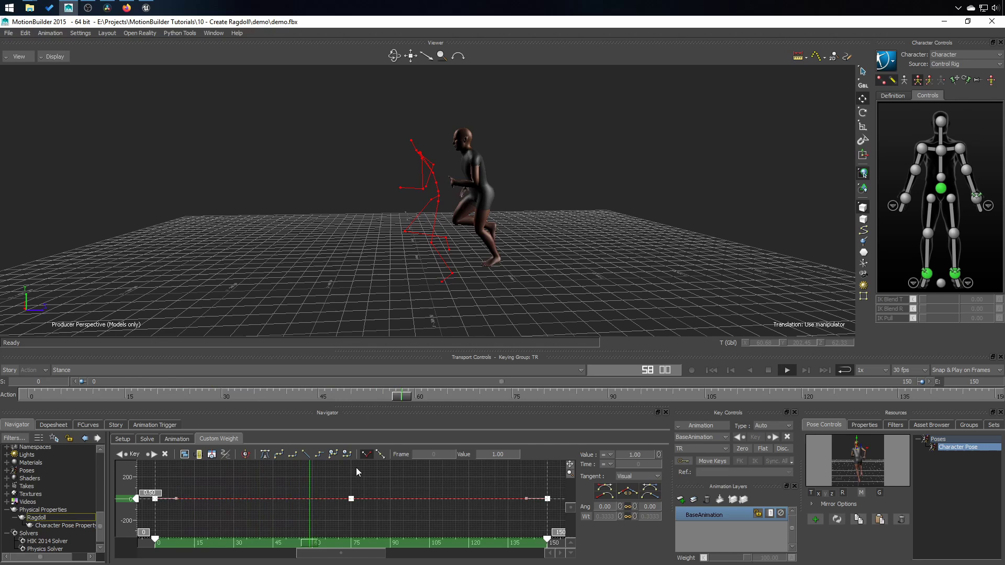
{"action": "left_click", "coordinate": [348, 483]}
Insert a 0.50 weight key at frame 75 and play back the ragdoll's collapse
{"action": "right_click", "coordinate": [350, 487]}
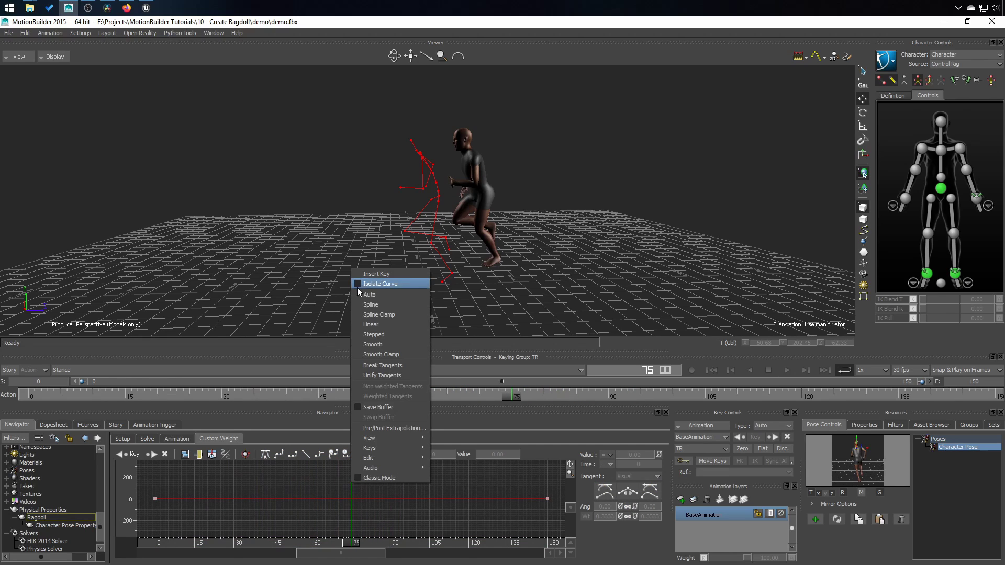
{"action": "left_click", "coordinate": [372, 275]}
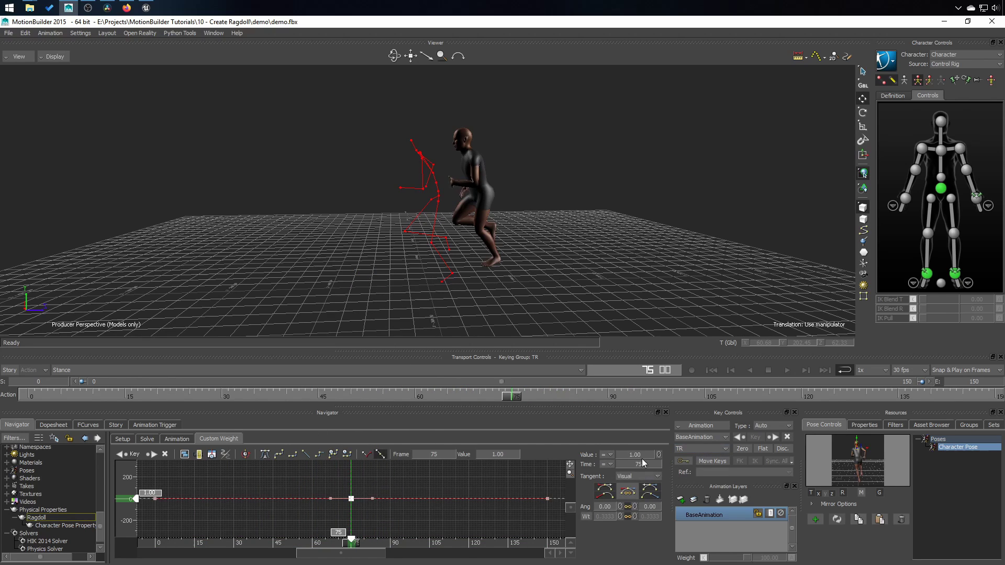
{"action": "double_click", "coordinate": [641, 457]}
{"action": "type", "text": "0.5"}
{"action": "key", "text": "Return"}
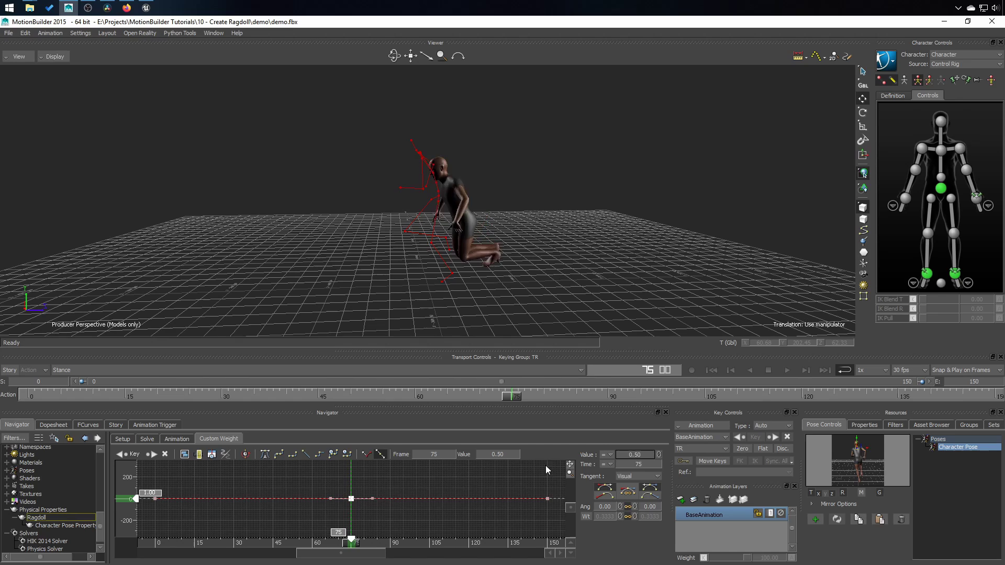
{"action": "left_click", "coordinate": [259, 476]}
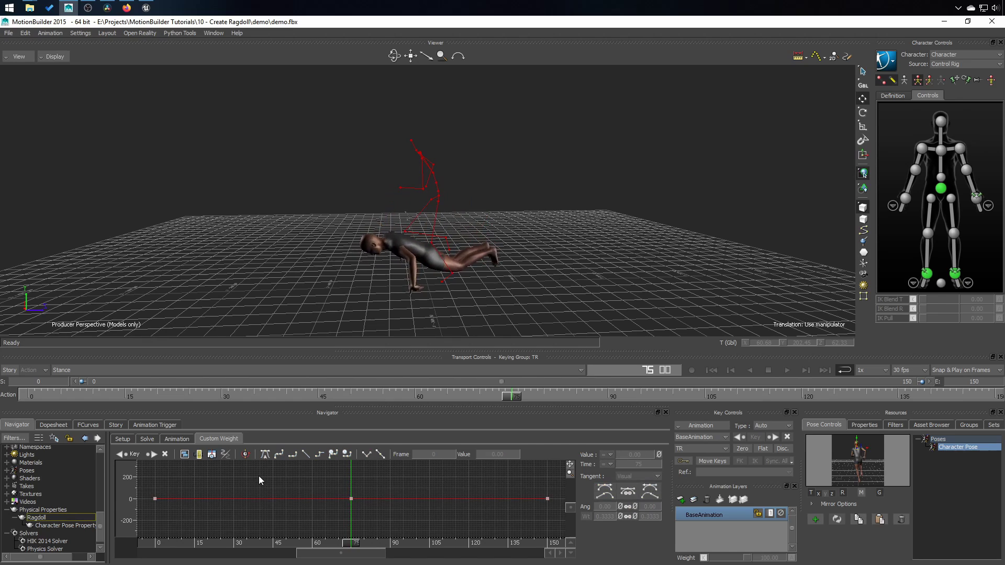
{"action": "left_click", "coordinate": [788, 370]}
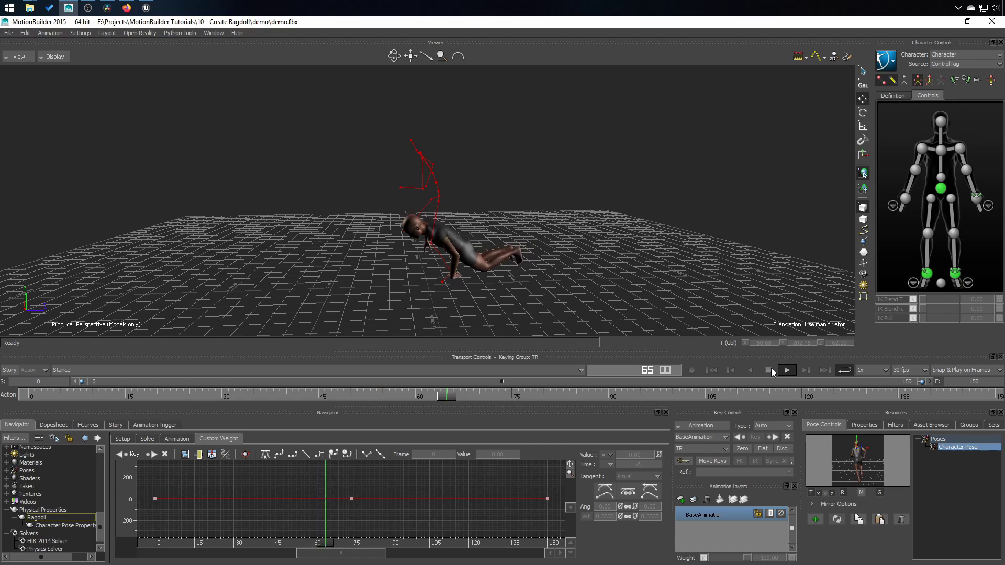
{"action": "left_click", "coordinate": [769, 370]}
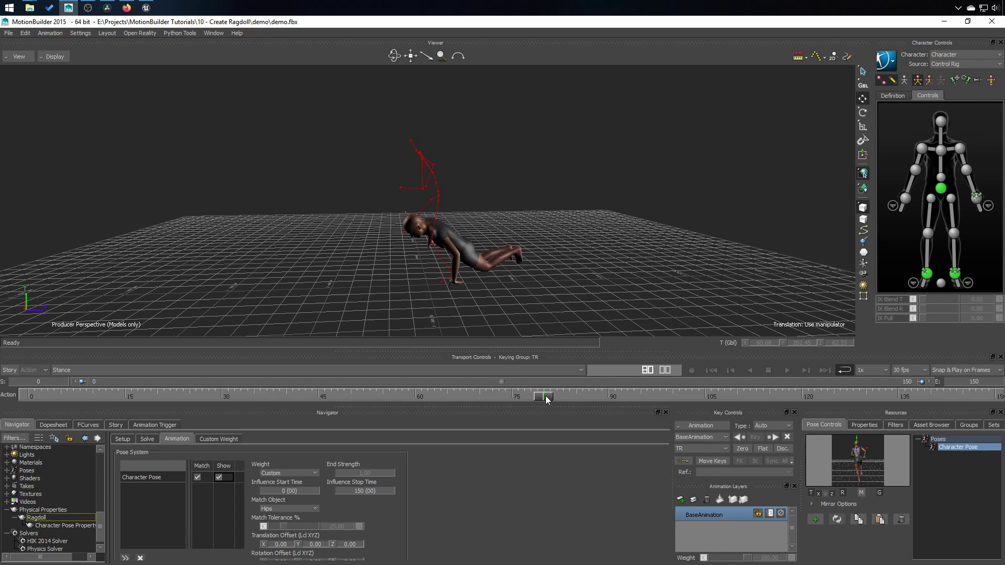
Rewind to frame 0 and record the Physics Solver into a new empty Take 002, without copied data
{"action": "left_click_drag", "start_coordinate": [547, 397], "coordinate": [10, 391]}
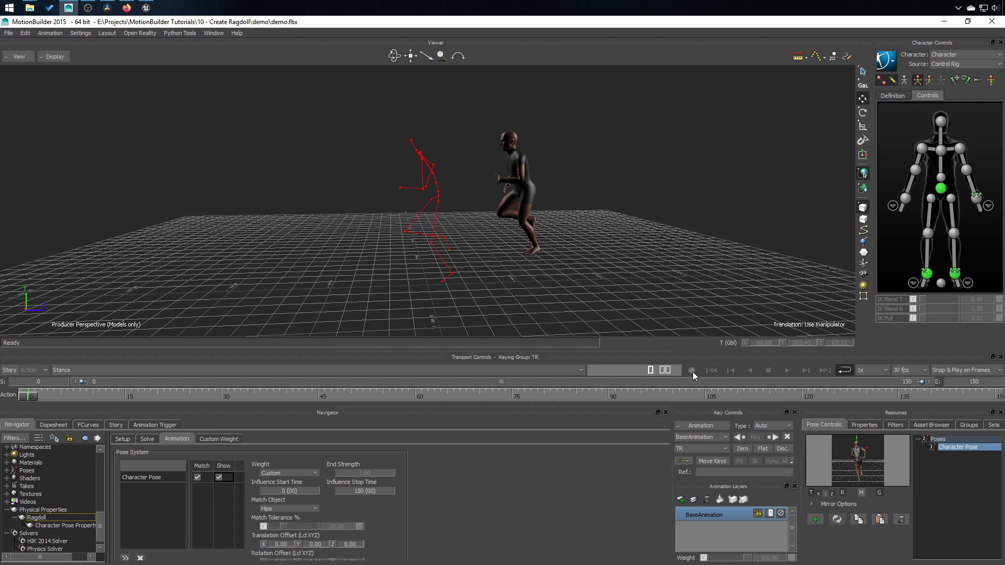
{"action": "left_click", "coordinate": [48, 549]}
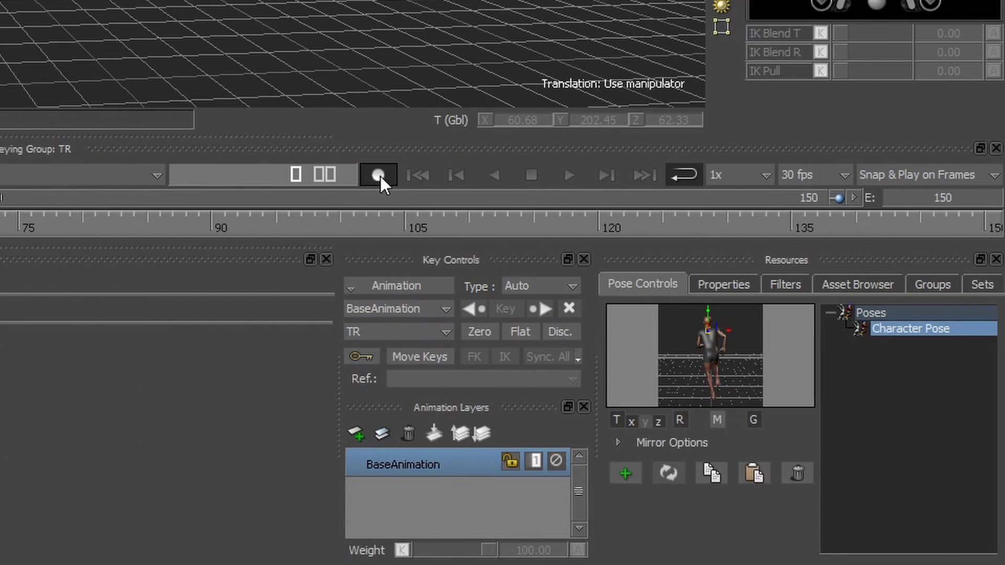
{"action": "left_click", "coordinate": [378, 175]}
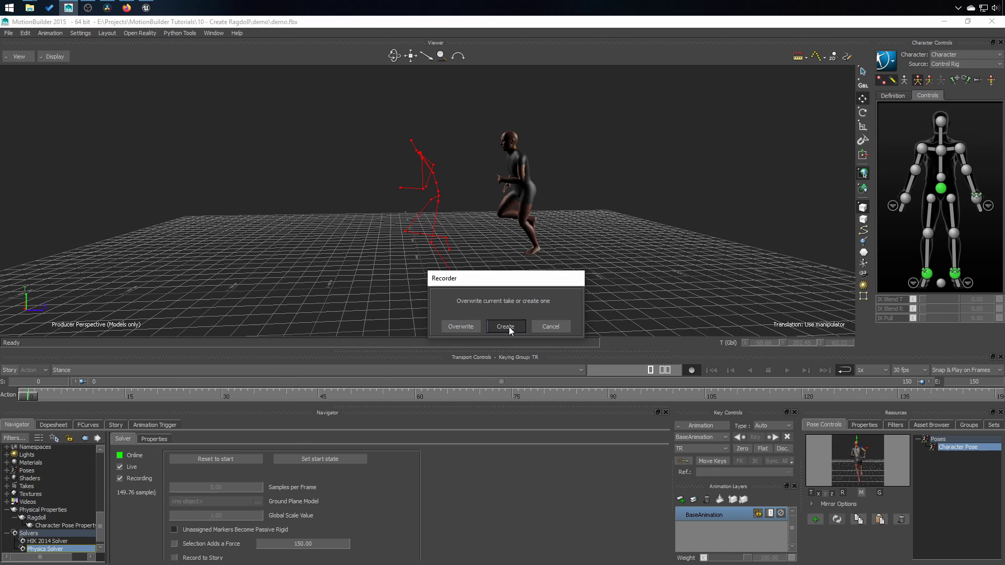
{"action": "left_click", "coordinate": [506, 326]}
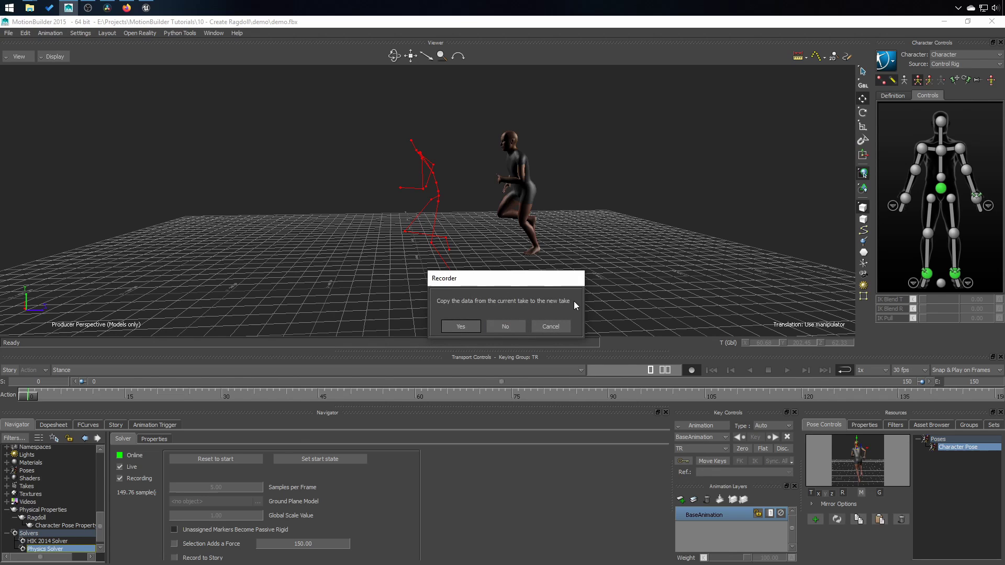
{"action": "left_click", "coordinate": [511, 325]}
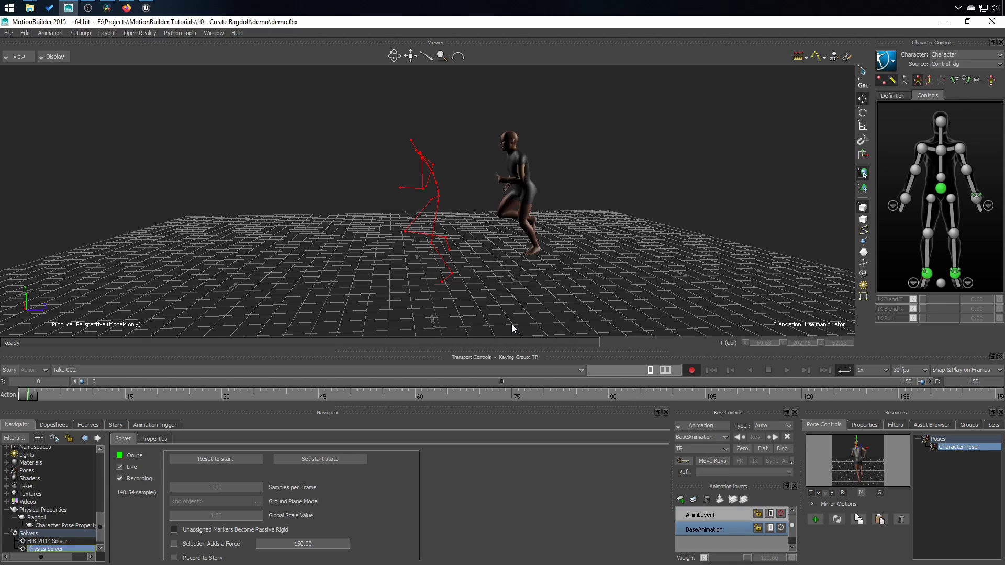
Key the Ragdoll's custom weight curve at 1.00 on frame 0
{"action": "left_click", "coordinate": [35, 518]}
{"action": "left_click", "coordinate": [177, 440]}
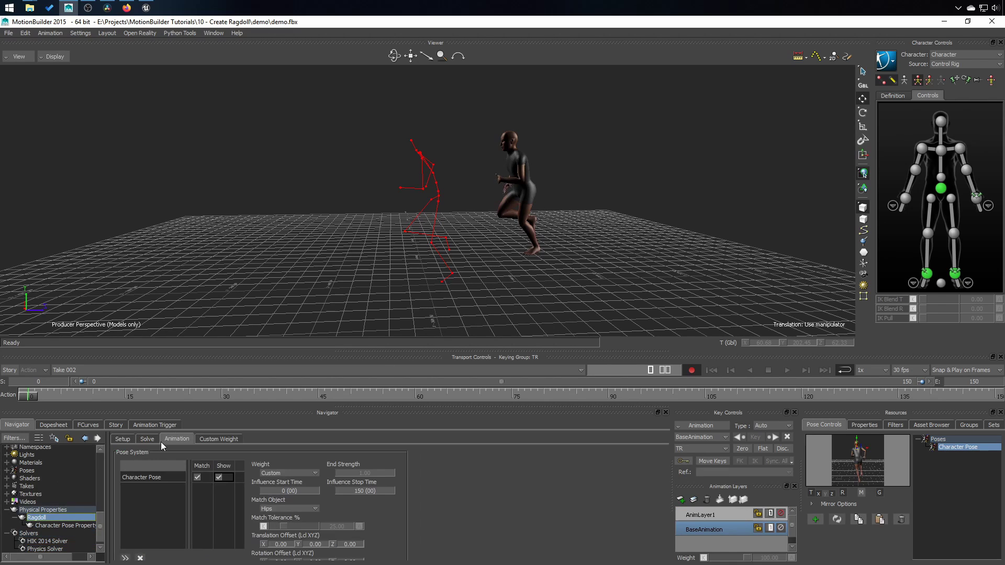
{"action": "left_click", "coordinate": [222, 440]}
{"action": "right_click", "coordinate": [318, 491]}
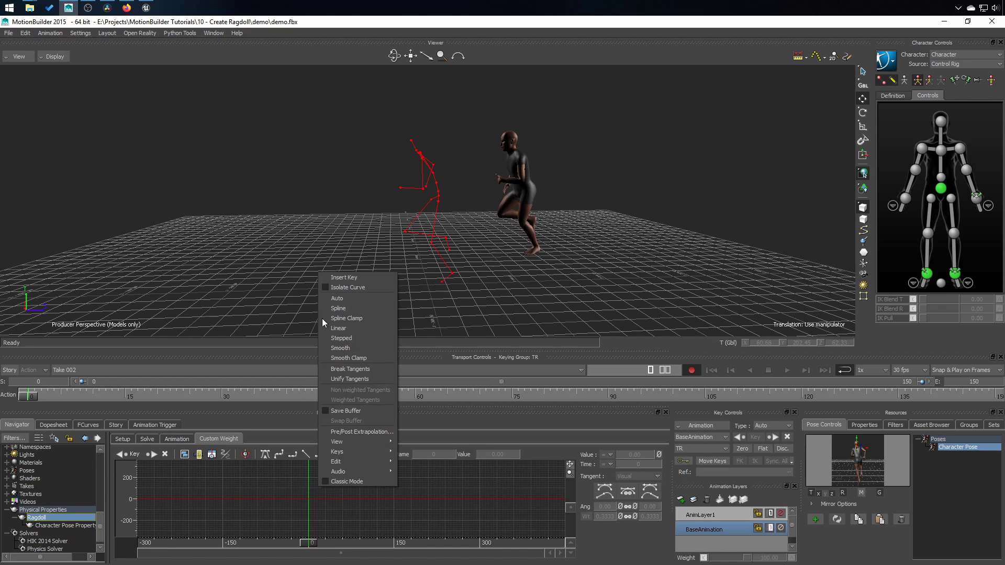
{"action": "left_click", "coordinate": [344, 274]}
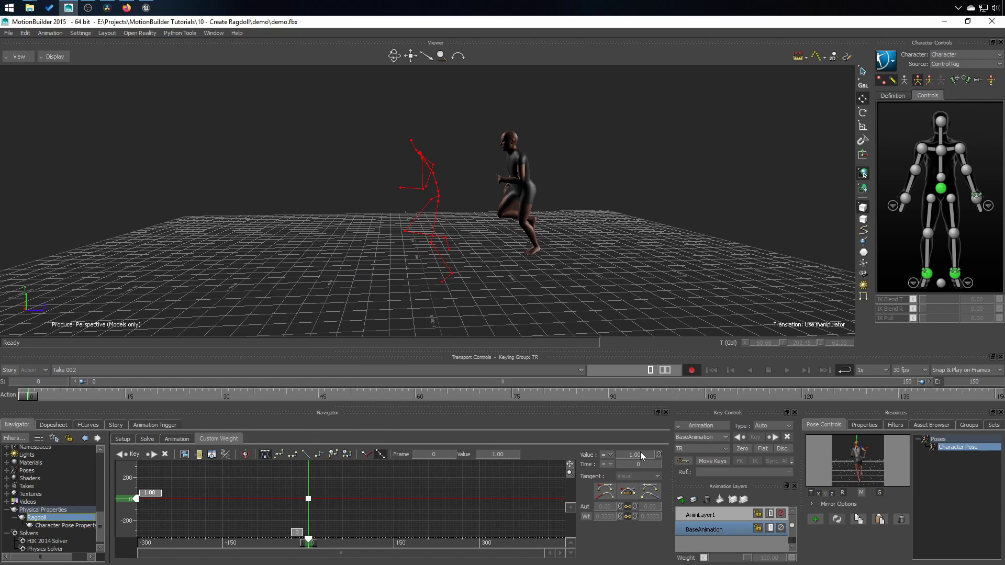
Add a custom weight key of 0.80 at frame 62
{"action": "left_click", "coordinate": [429, 495]}
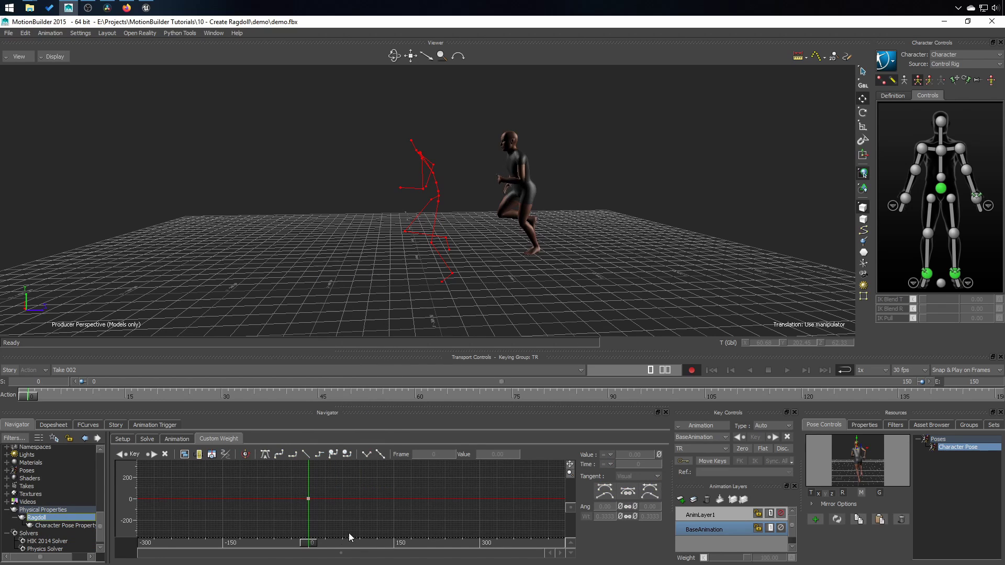
{"action": "left_click", "coordinate": [320, 546]}
{"action": "left_click_drag", "start_coordinate": [322, 548], "coordinate": [344, 546]}
{"action": "right_click", "coordinate": [482, 494]}
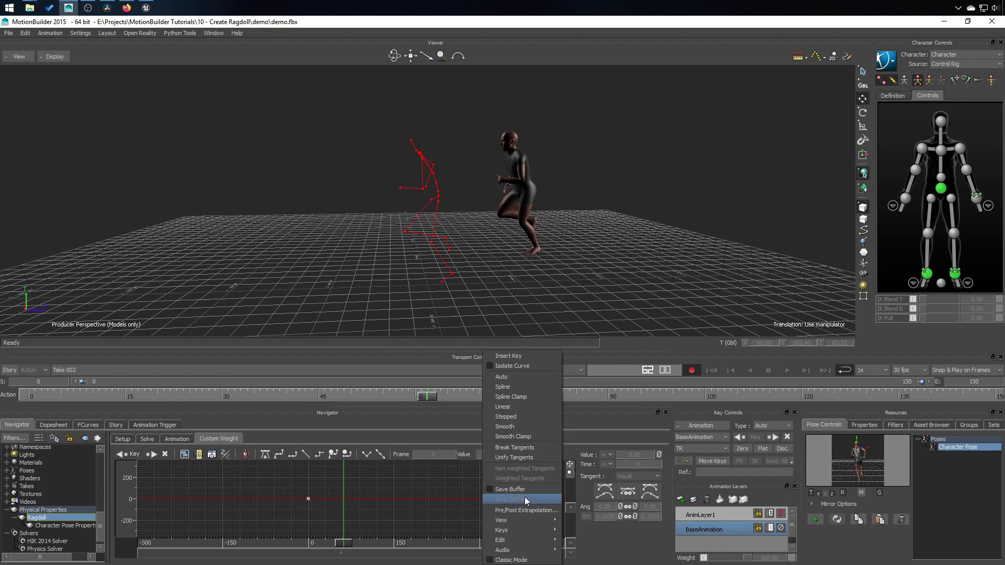
{"action": "left_click", "coordinate": [530, 356]}
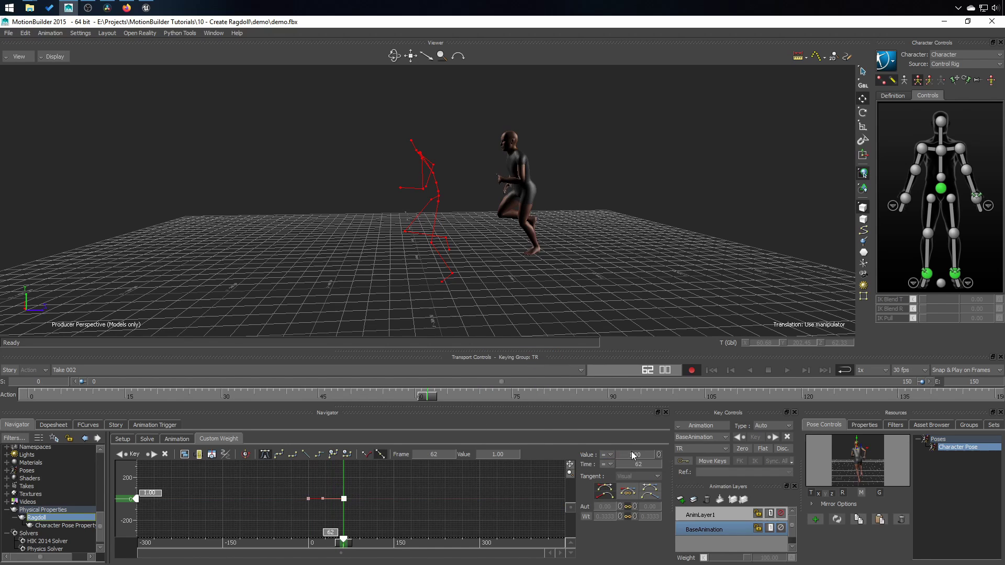
{"action": "left_click", "coordinate": [640, 453]}
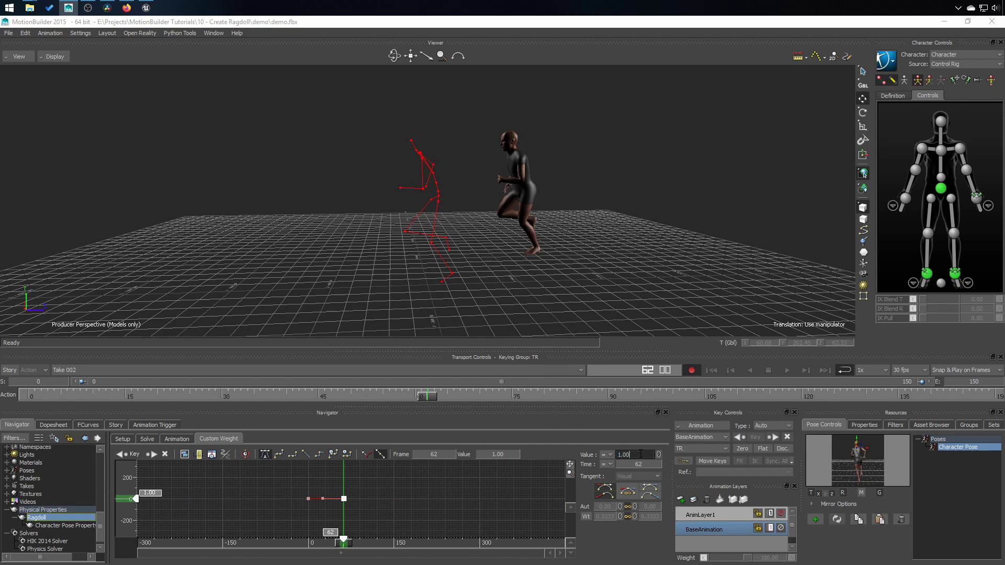
{"action": "type", "text": ".8"}
{"action": "key", "text": "Return"}
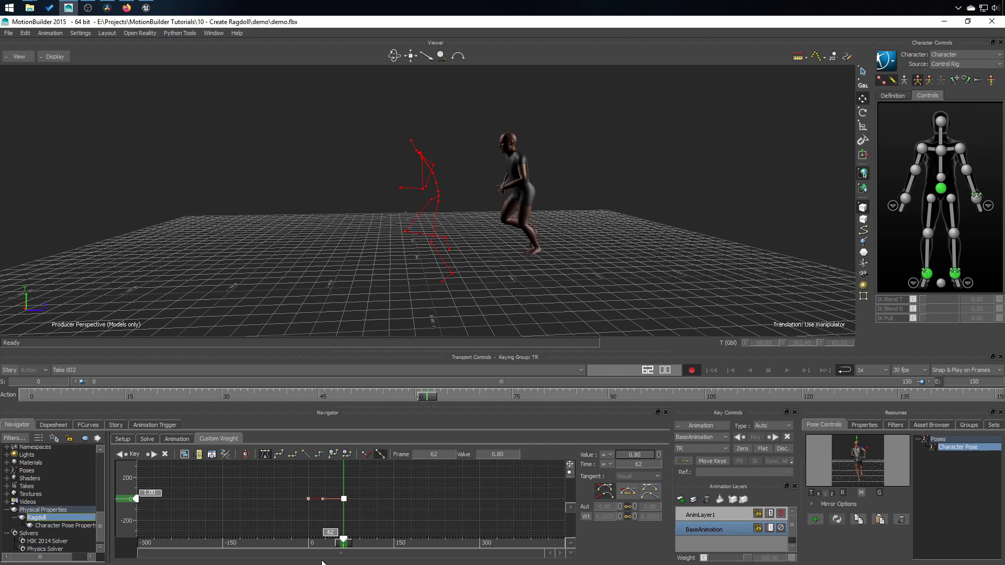
Add a 0.00 weight key at frame 75 and return to the take's start
{"action": "left_click_drag", "start_coordinate": [343, 540], "coordinate": [352, 545]}
{"action": "right_click", "coordinate": [366, 512]}
{"action": "left_click", "coordinate": [416, 303]}
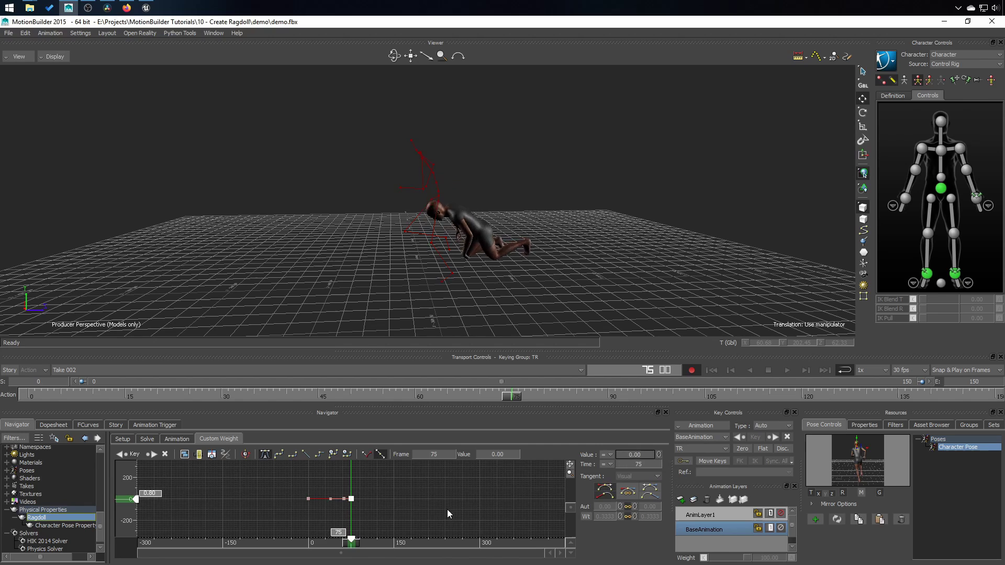
{"action": "left_click", "coordinate": [716, 371]}
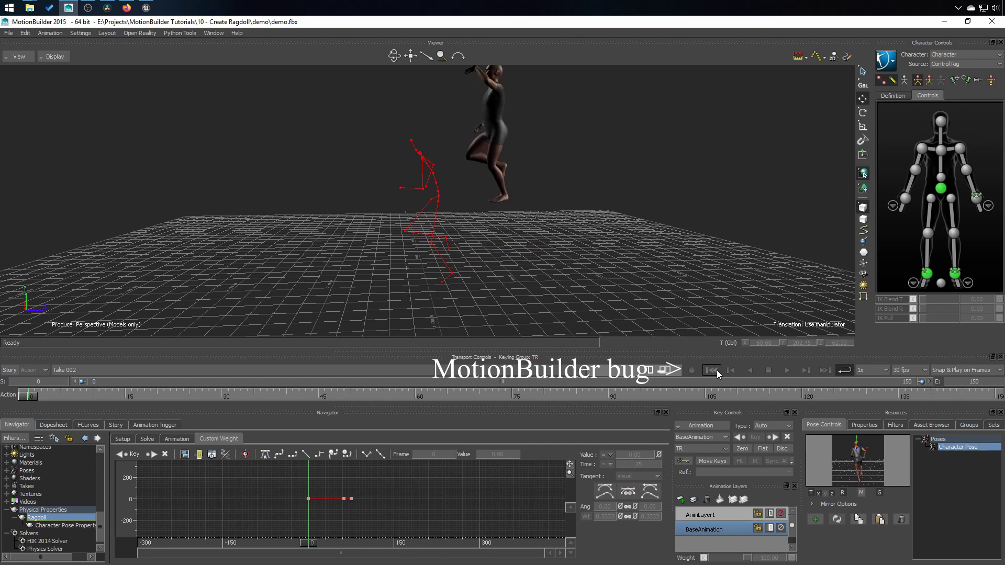
{"action": "left_click", "coordinate": [47, 549]}
Reset the solver, record in Overwrite mode, and play until stopping at frame 239
{"action": "left_click", "coordinate": [196, 458]}
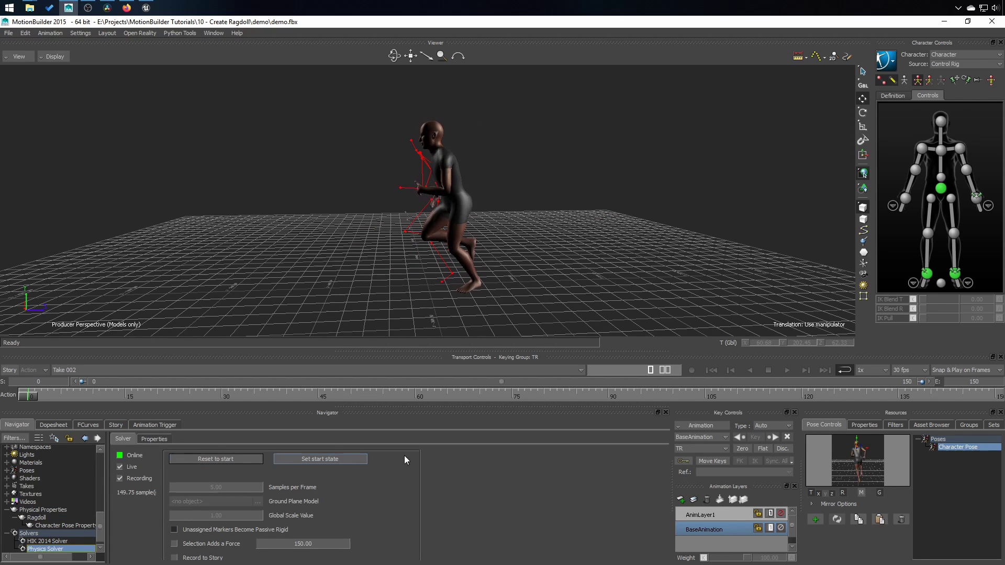
{"action": "left_click", "coordinate": [696, 371]}
{"action": "left_click", "coordinate": [451, 327]}
{"action": "left_click", "coordinate": [790, 370]}
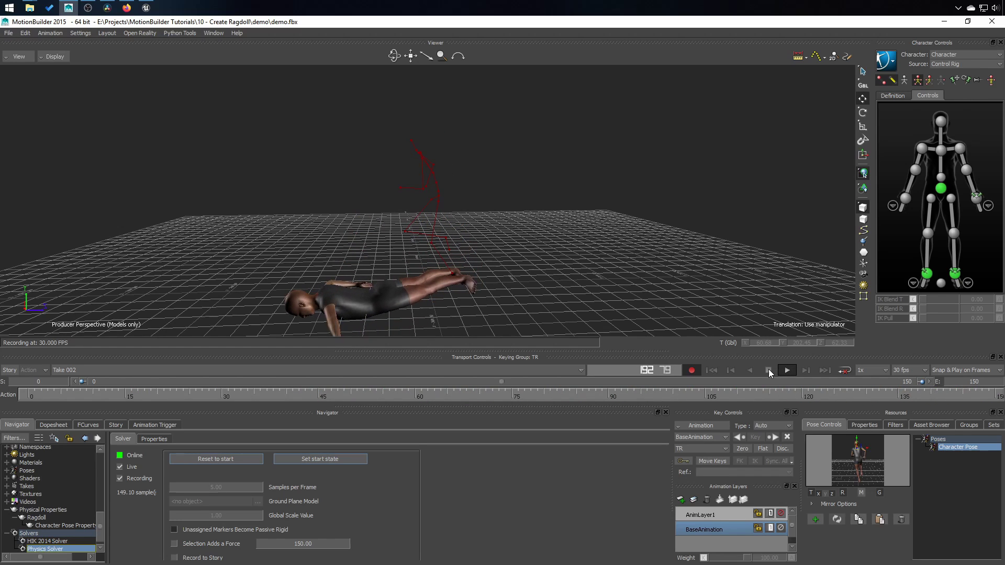
{"action": "left_click", "coordinate": [769, 370]}
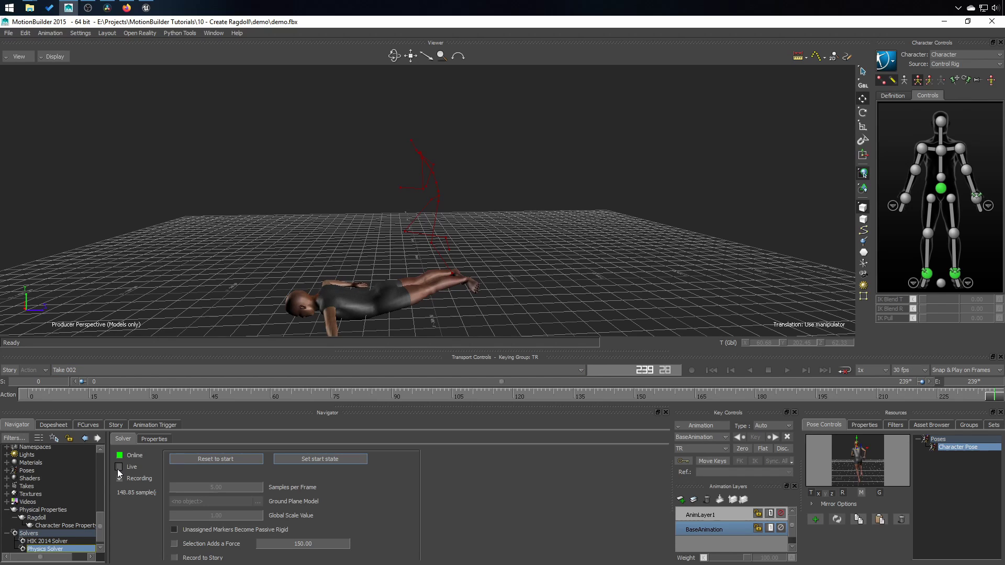
Reset the Physics Solver, set it offline, then play and scrub back through the recorded ragdoll fall
{"action": "left_click", "coordinate": [218, 458]}
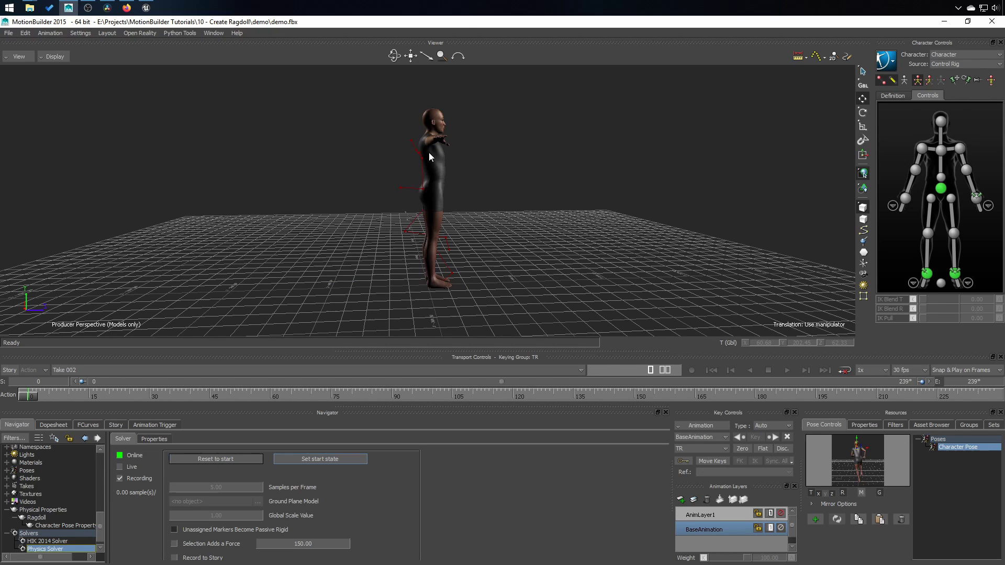
{"action": "left_click", "coordinate": [119, 456]}
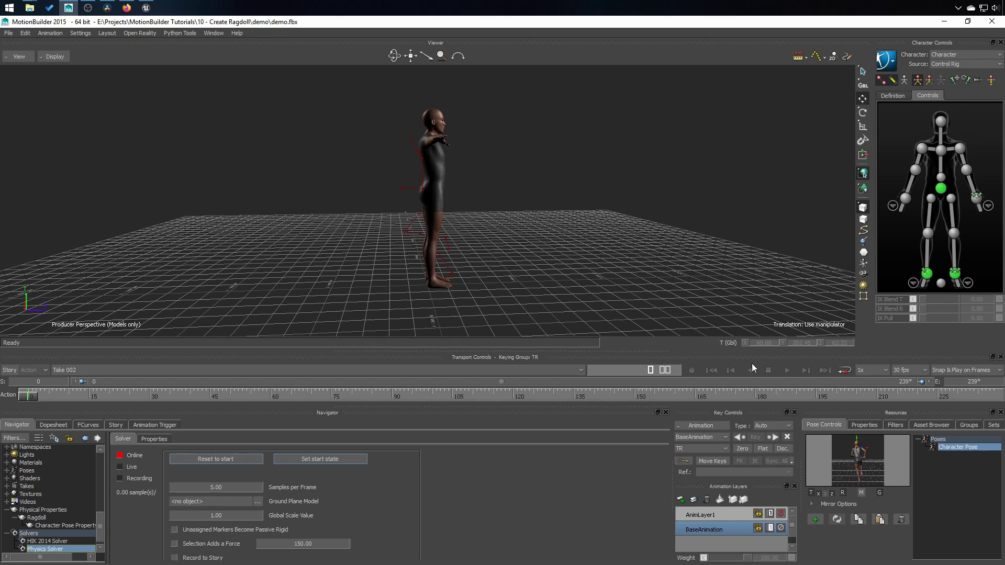
{"action": "left_click", "coordinate": [786, 370]}
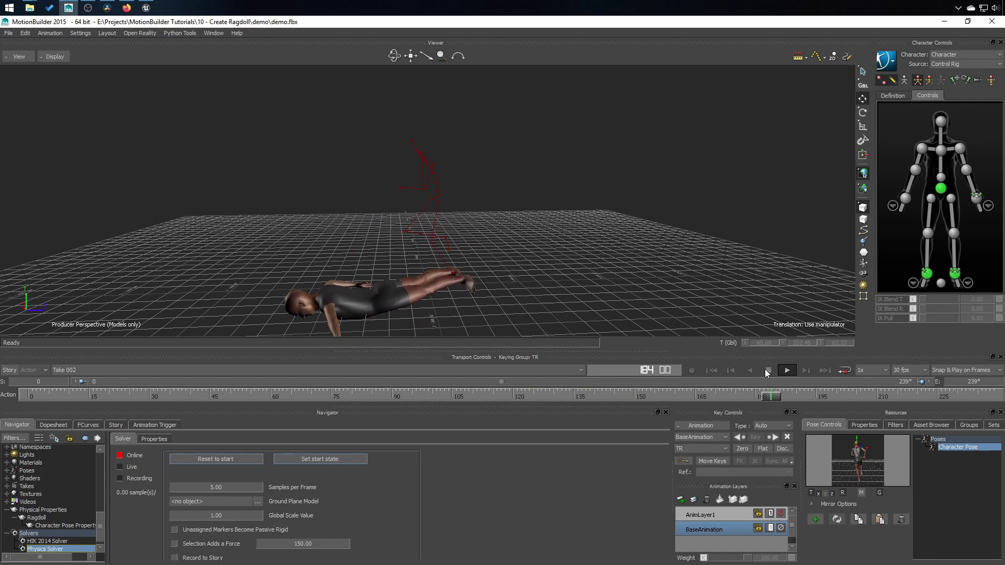
{"action": "left_click_drag", "start_coordinate": [803, 397], "coordinate": [2, 404]}
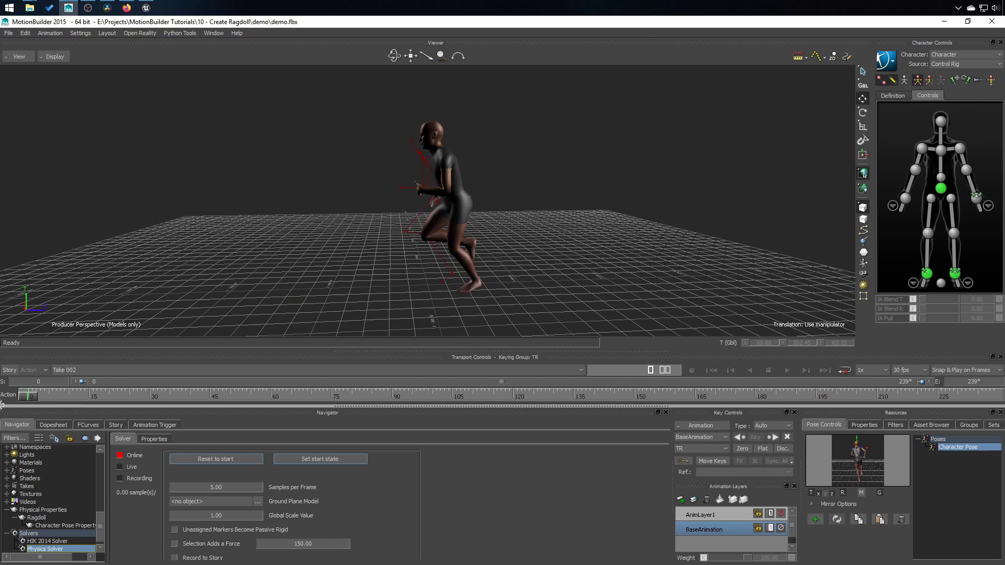